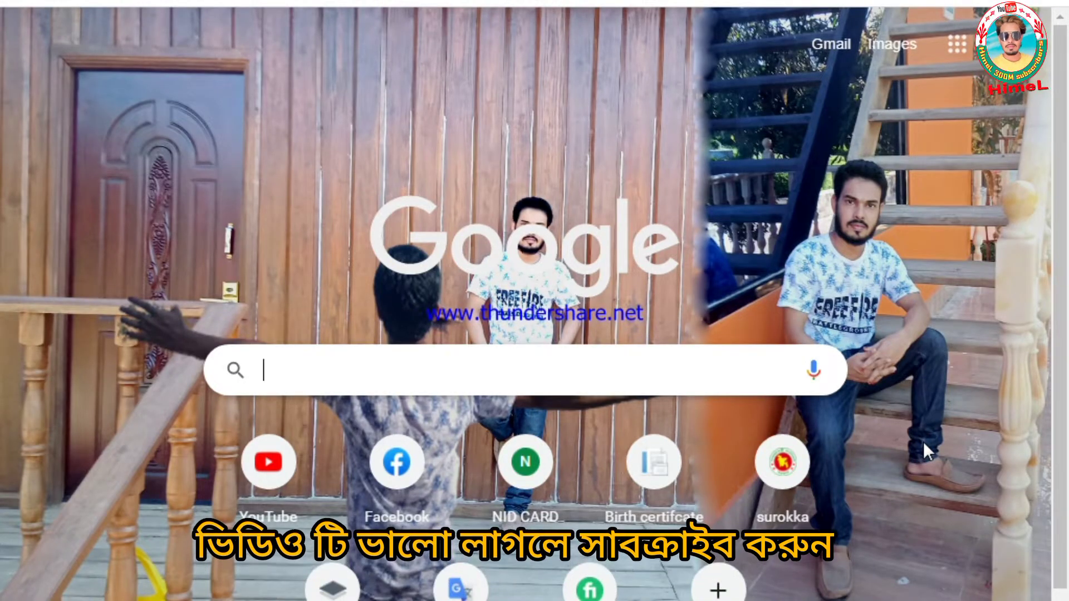
- Search Google for 'birth certificate apply' by picking it from the search suggestions
left_click(353, 373)
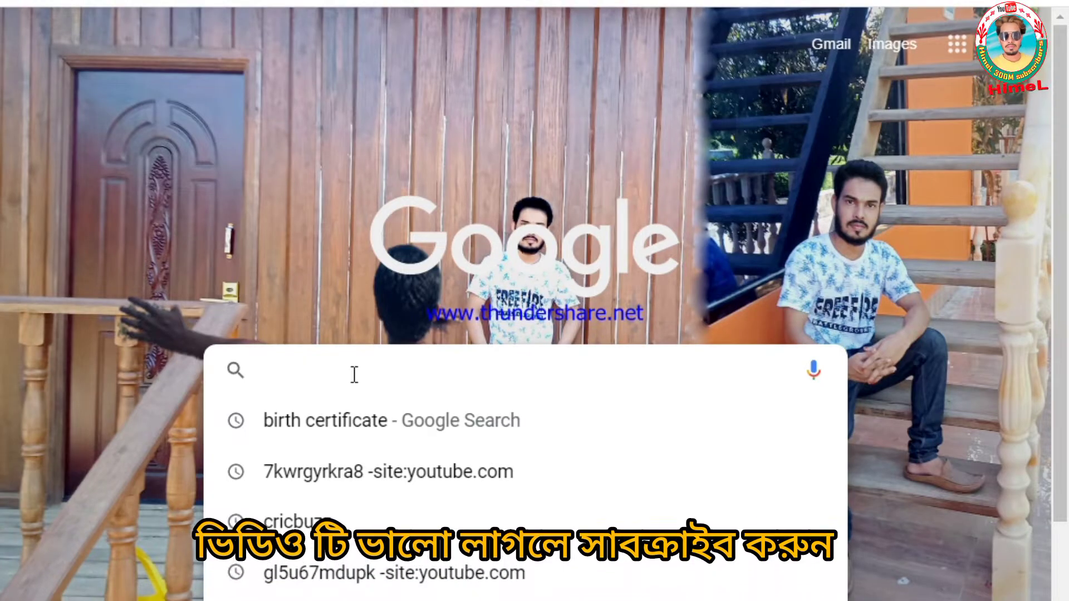
key("Down")
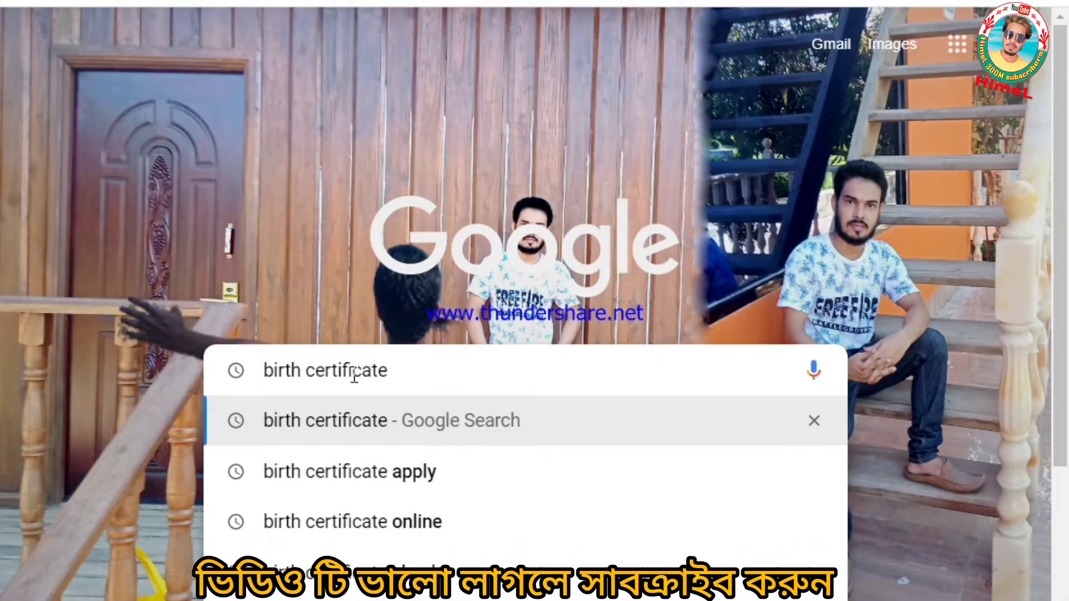
key("Down")
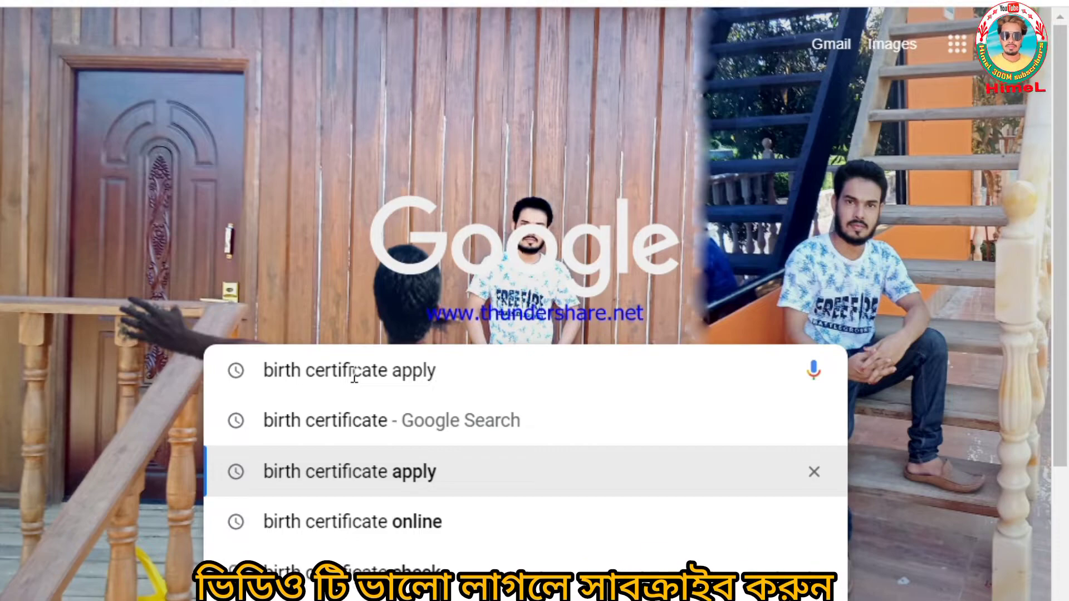
key("Return")
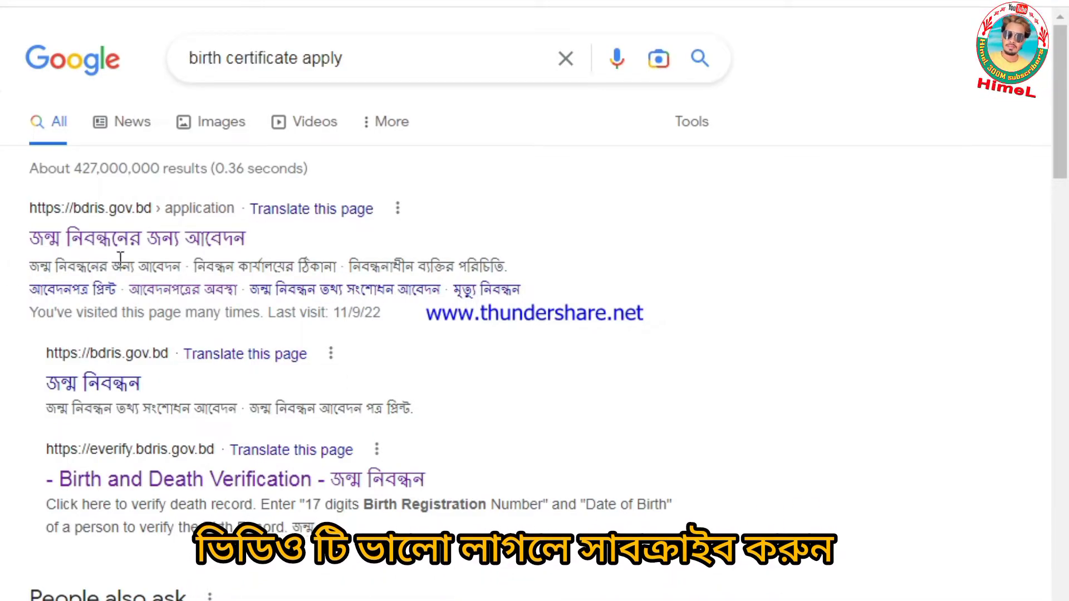
- Open the bdris.gov.bd birth registration application and continue with জন্মস্থান selected
left_click(190, 238)
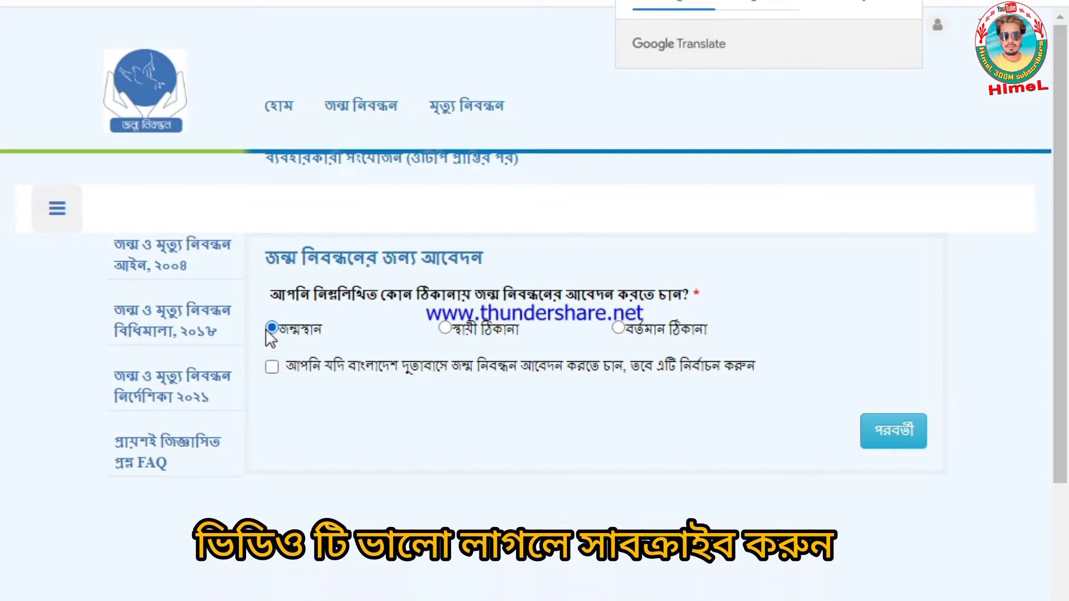
left_click(891, 434)
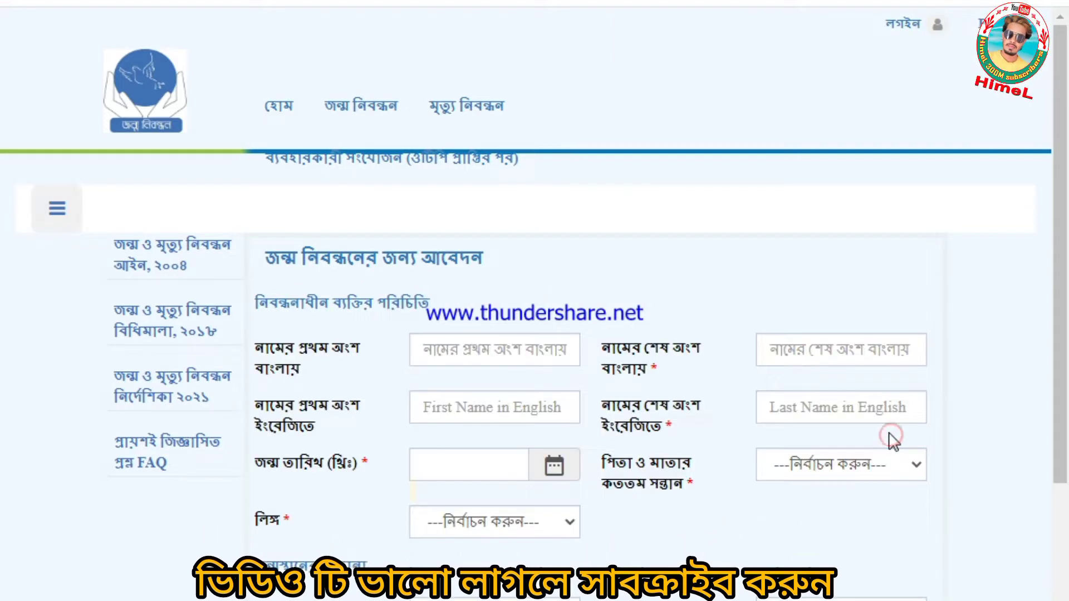
- Enter the registrant's first and last name in the Bengali name fields
scroll(780, 440, "down", 4)
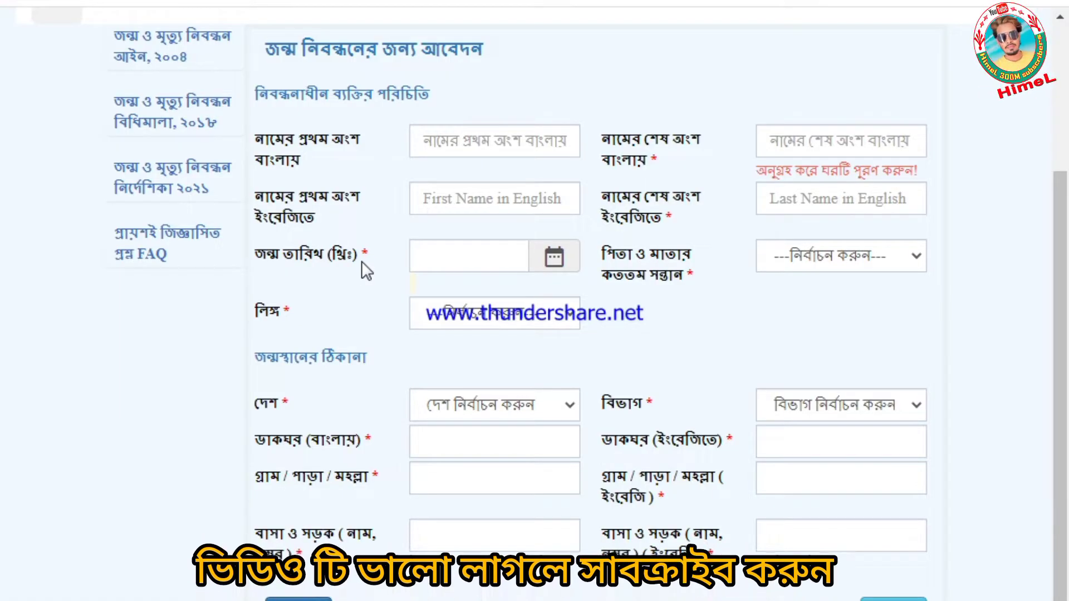
left_click(486, 147)
key("Tab")
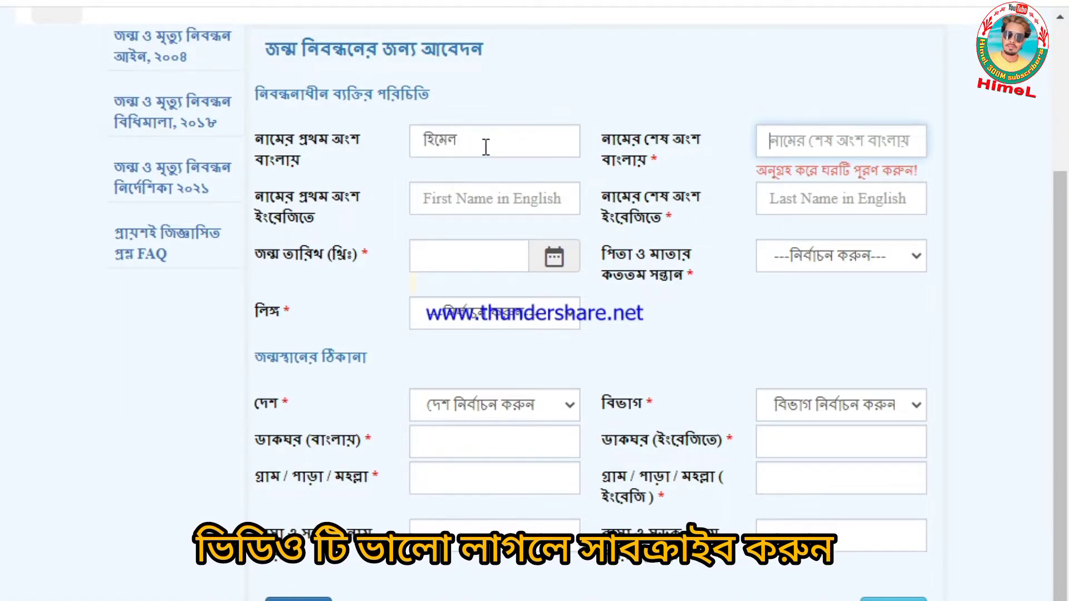
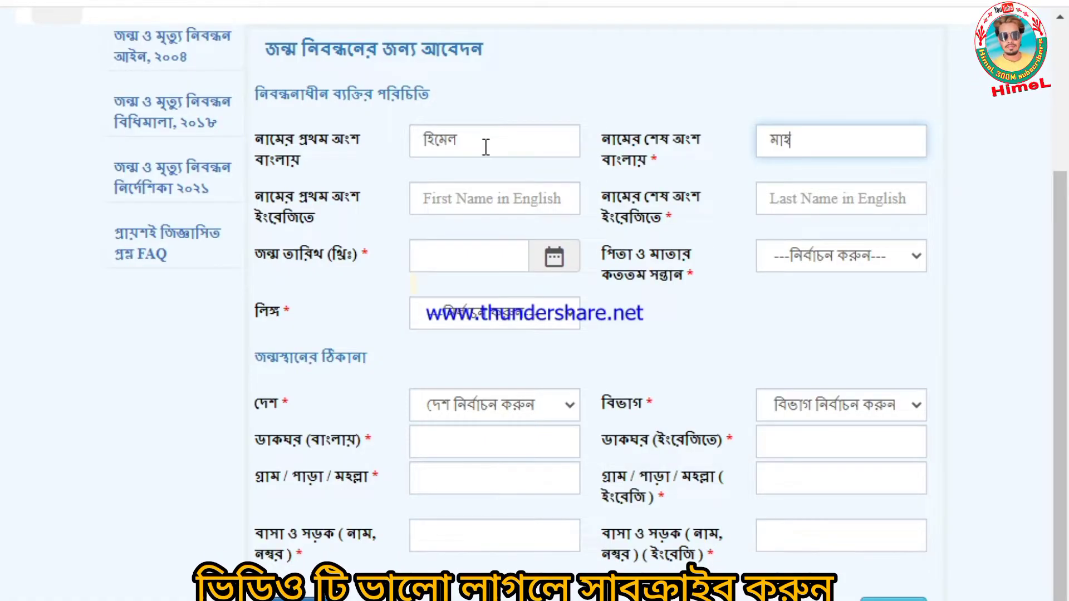
key("Tab")
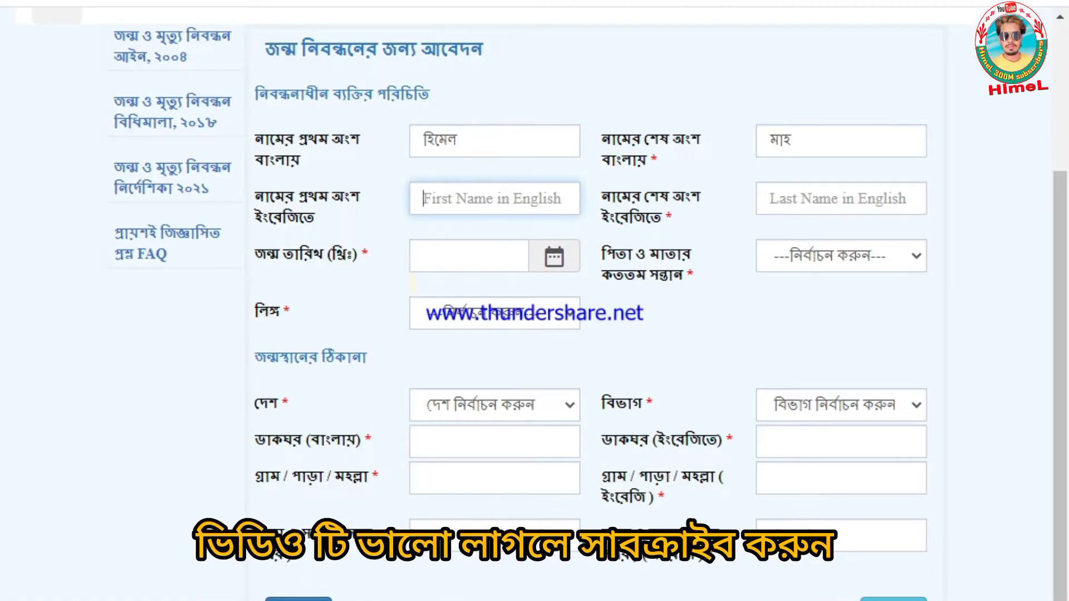
- Enter the registrant's first and last name in the English name fields
left_click(437, 195)
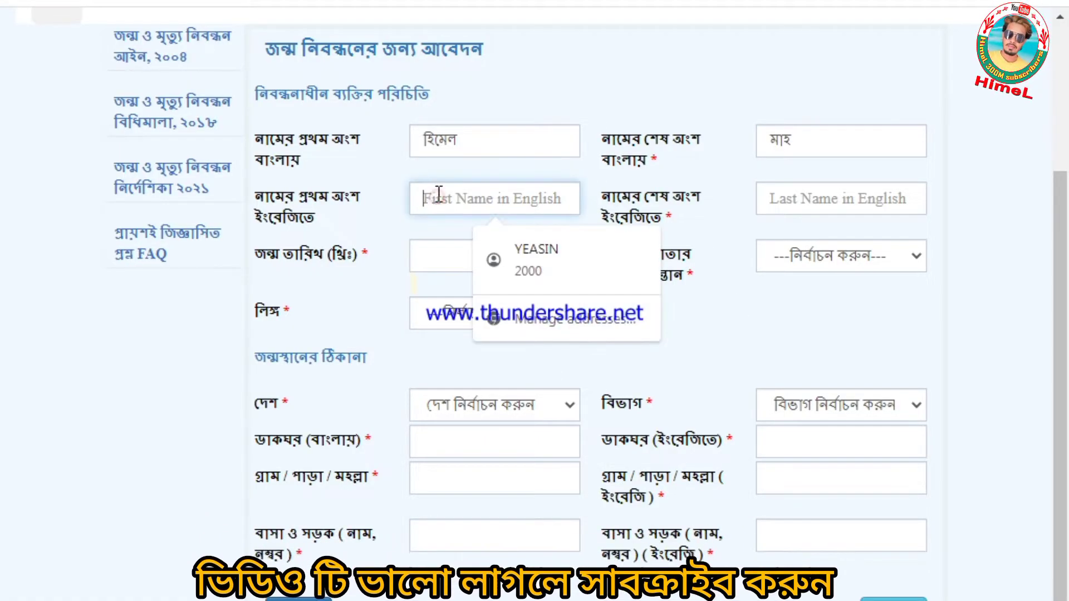
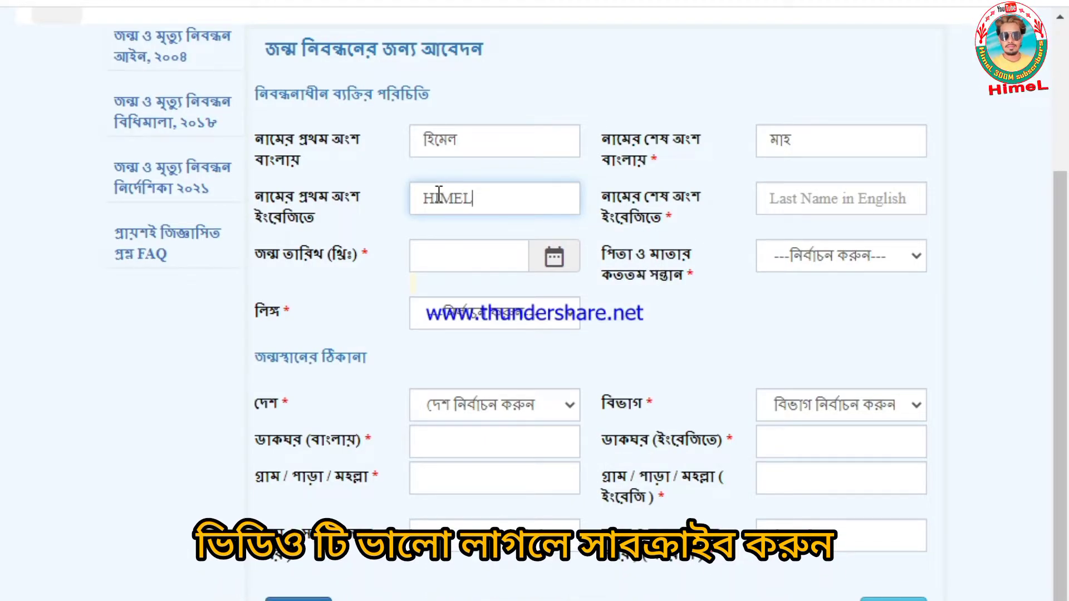
key("Tab")
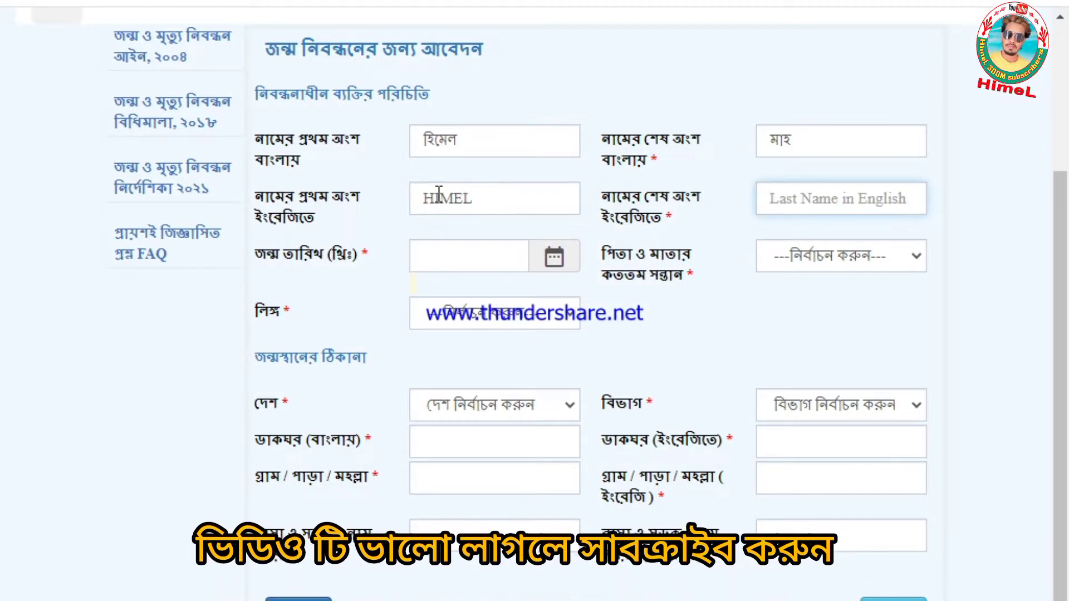
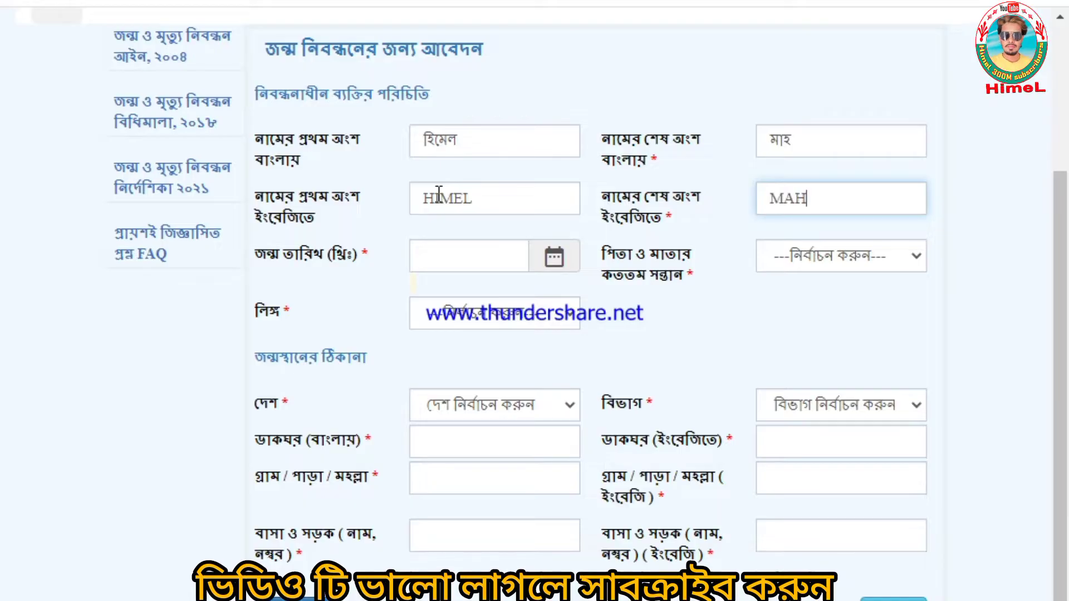
key("Tab")
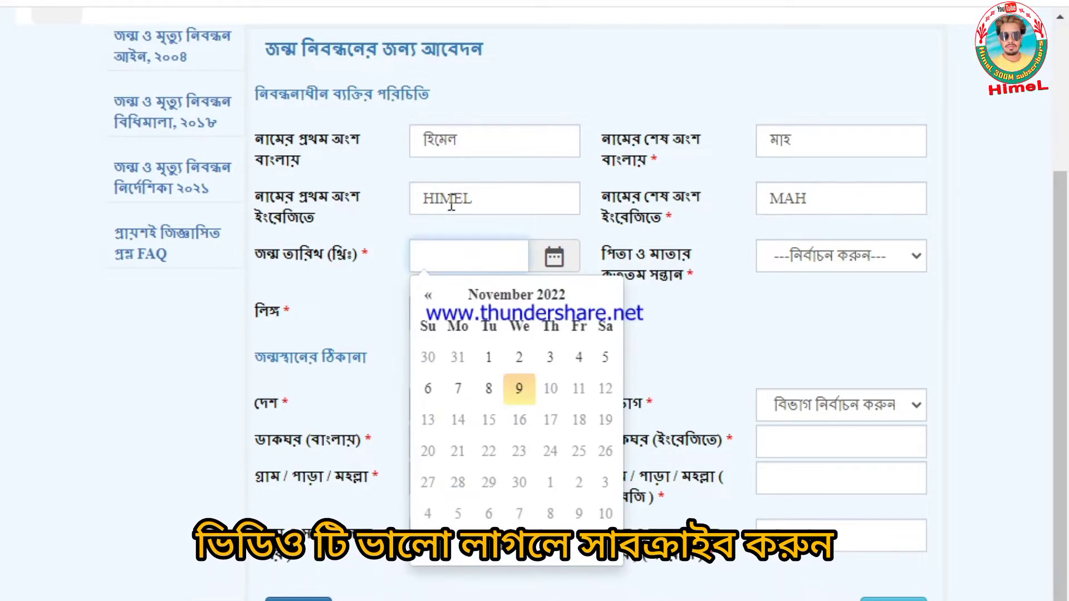
left_click(518, 303)
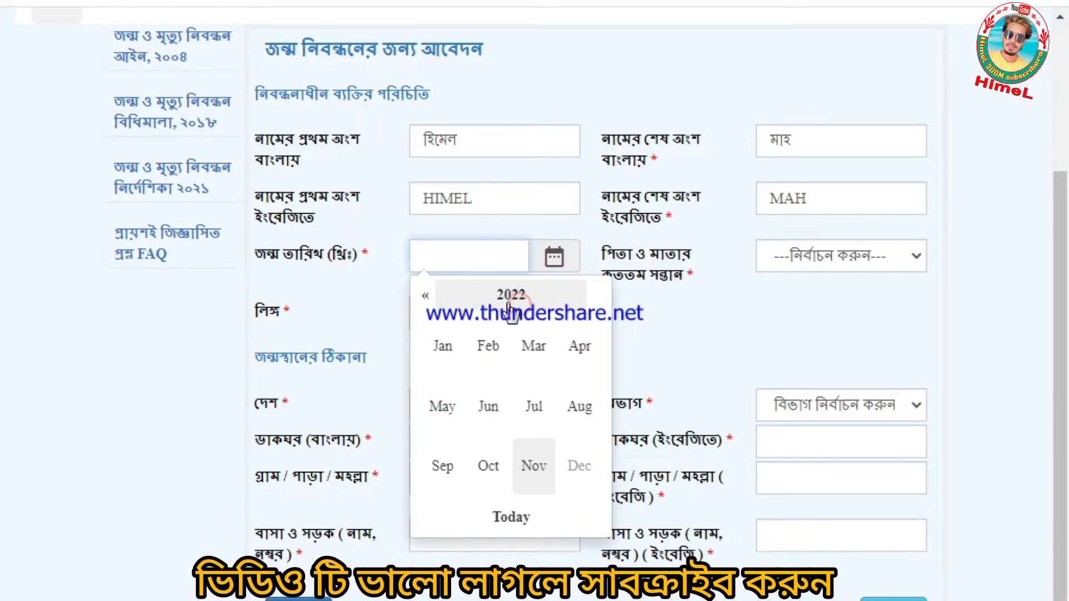
left_click(425, 295)
left_click(425, 295)
left_click(425, 295)
left_click(424, 295)
left_click(425, 295)
double_click(425, 295)
left_click(425, 295)
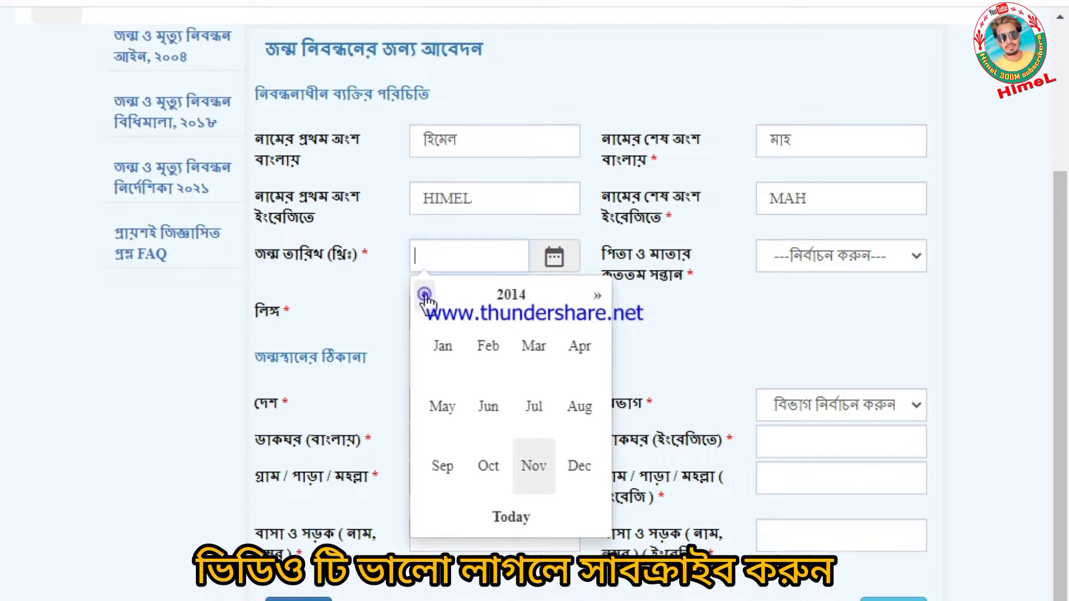
double_click(425, 296)
left_click(425, 295)
double_click(424, 295)
double_click(425, 295)
double_click(425, 295)
left_click(425, 295)
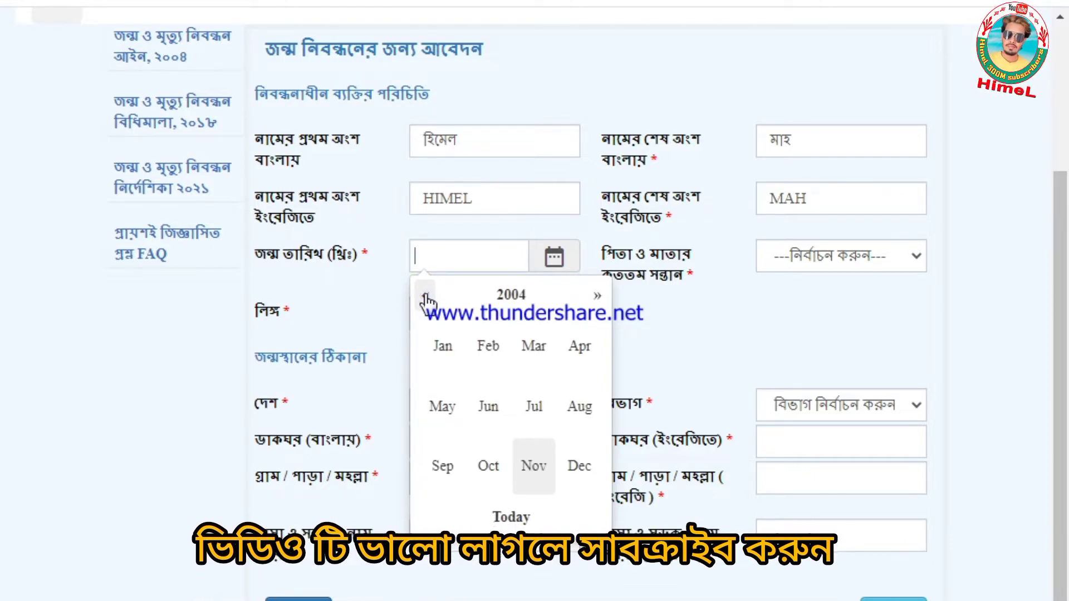
left_click(425, 295)
left_click(537, 350)
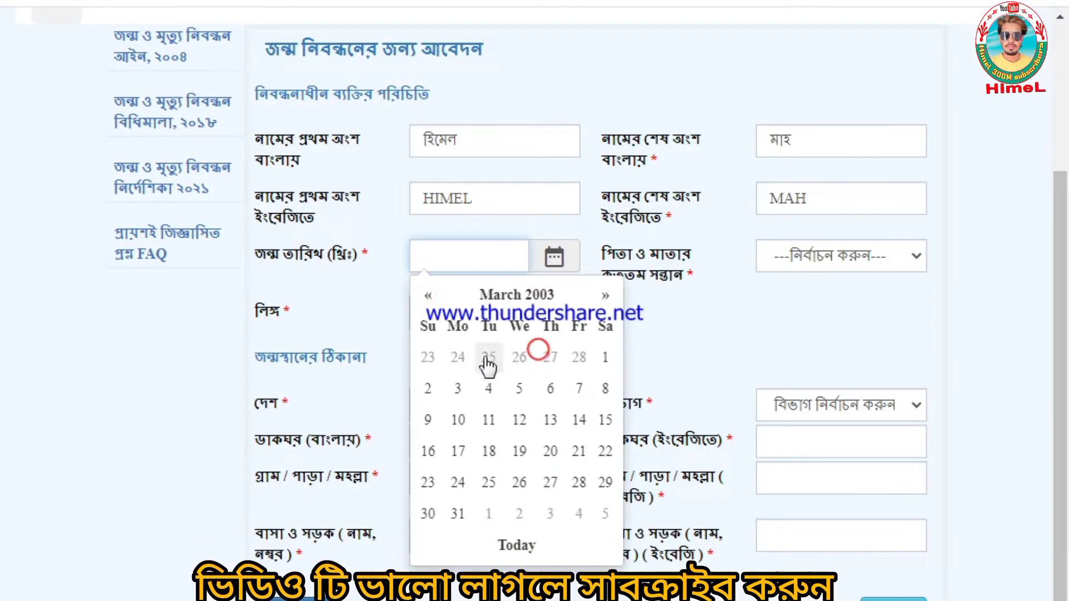
left_click(606, 357)
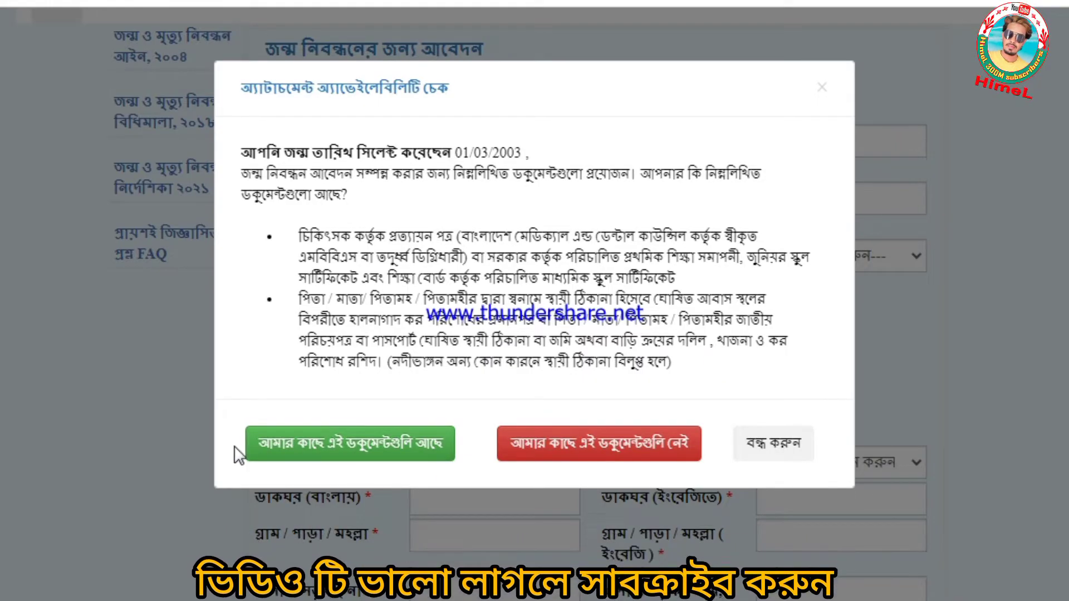
left_click(329, 458)
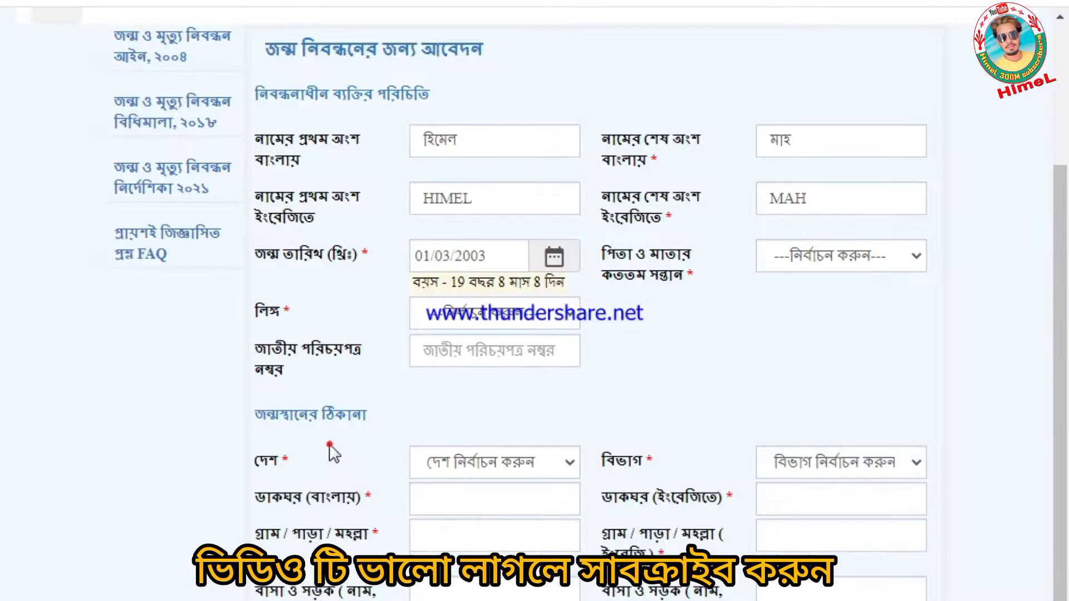
- Set the birth order to third child and the gender to পুরুষ
left_click(816, 255)
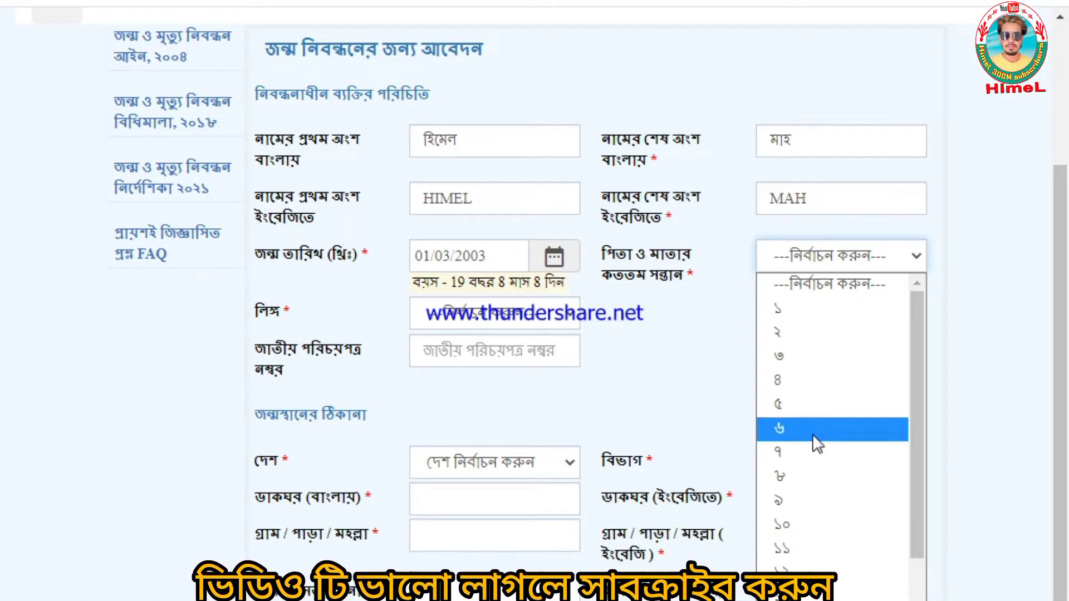
left_click(788, 353)
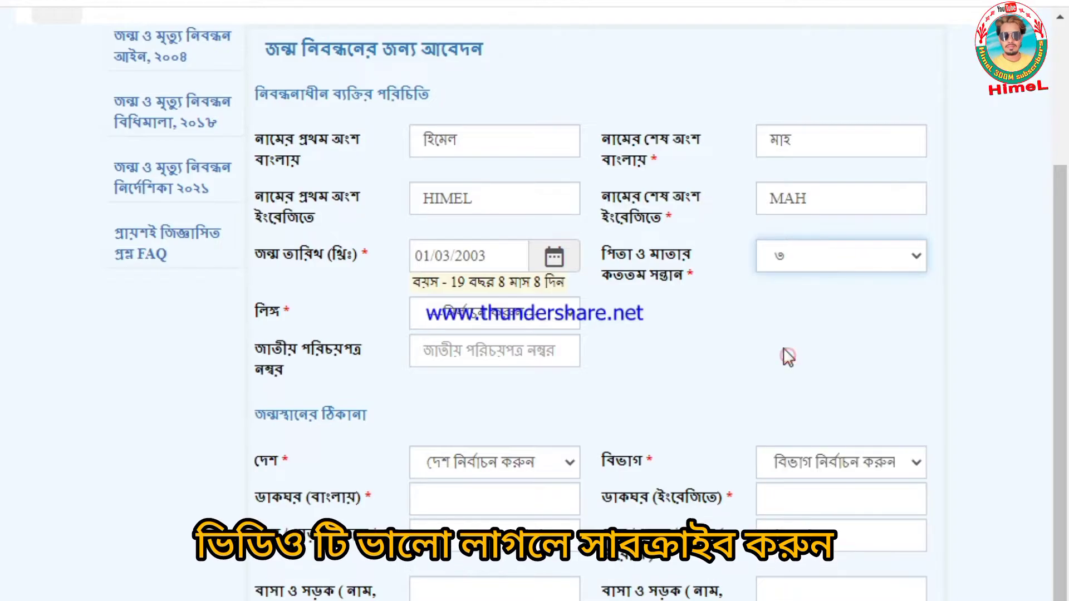
scroll(781, 348, "down", 1)
left_click(451, 259)
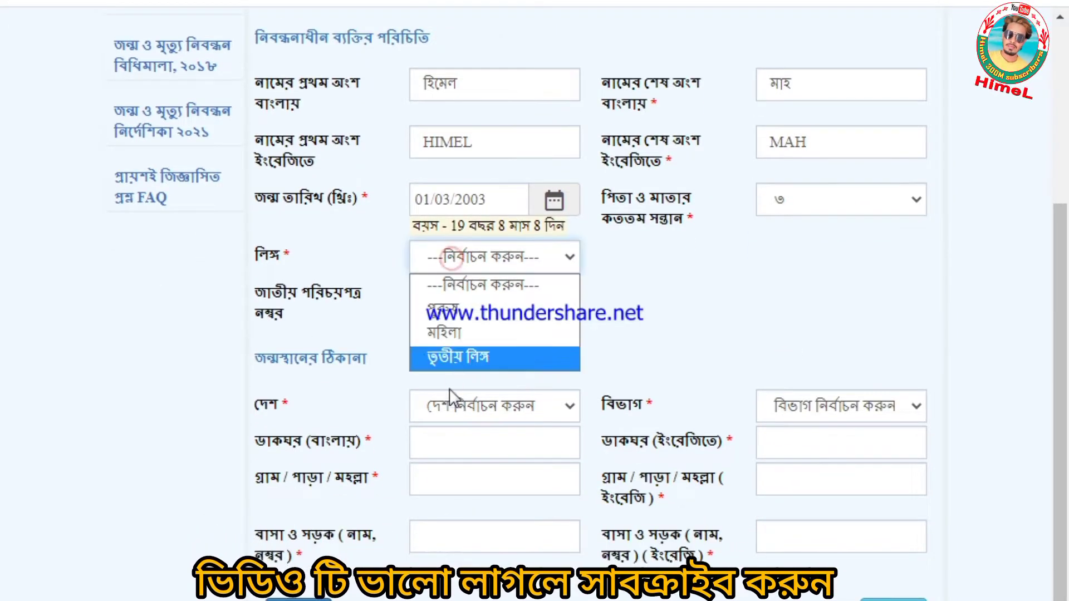
left_click(452, 318)
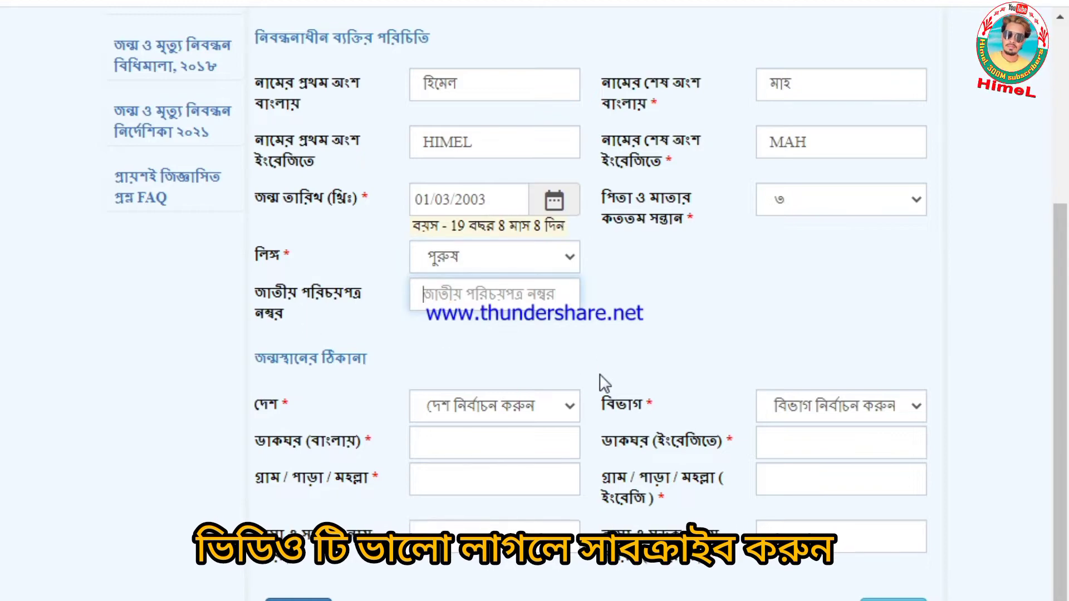
- Set birthplace country বাংলাদেশ, division ময়মনসিংহ বিভাগ and district ময়মনসিংহ
left_click(458, 398)
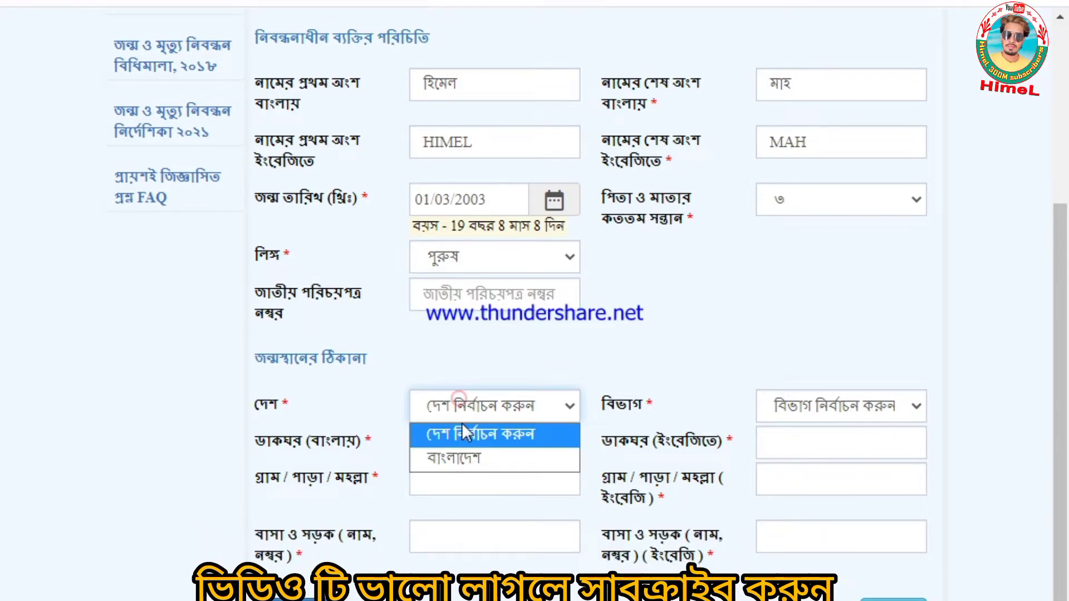
left_click(463, 456)
left_click(847, 422)
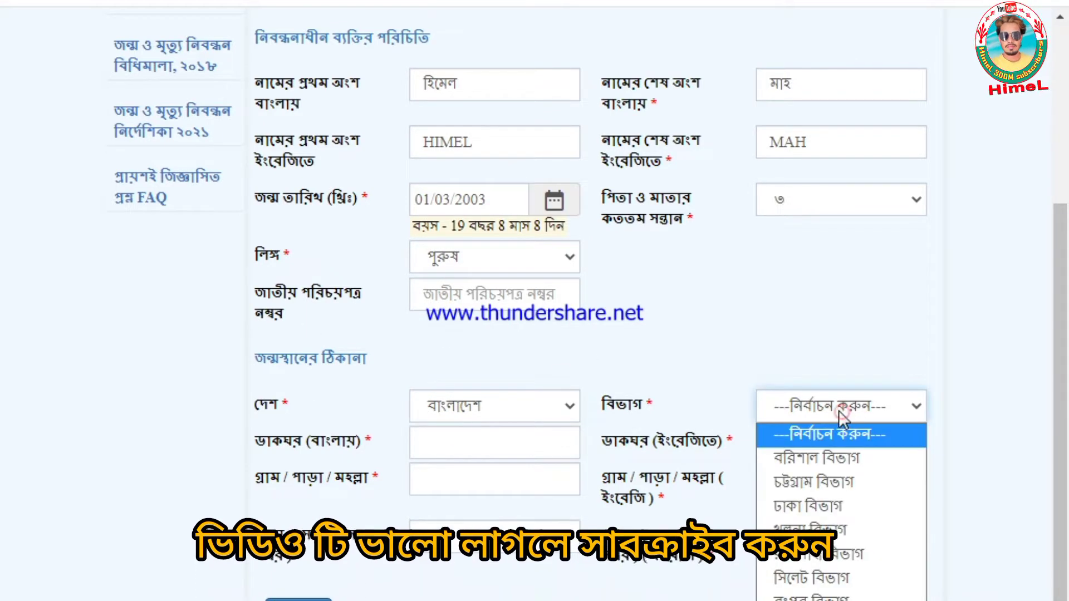
left_click(836, 495)
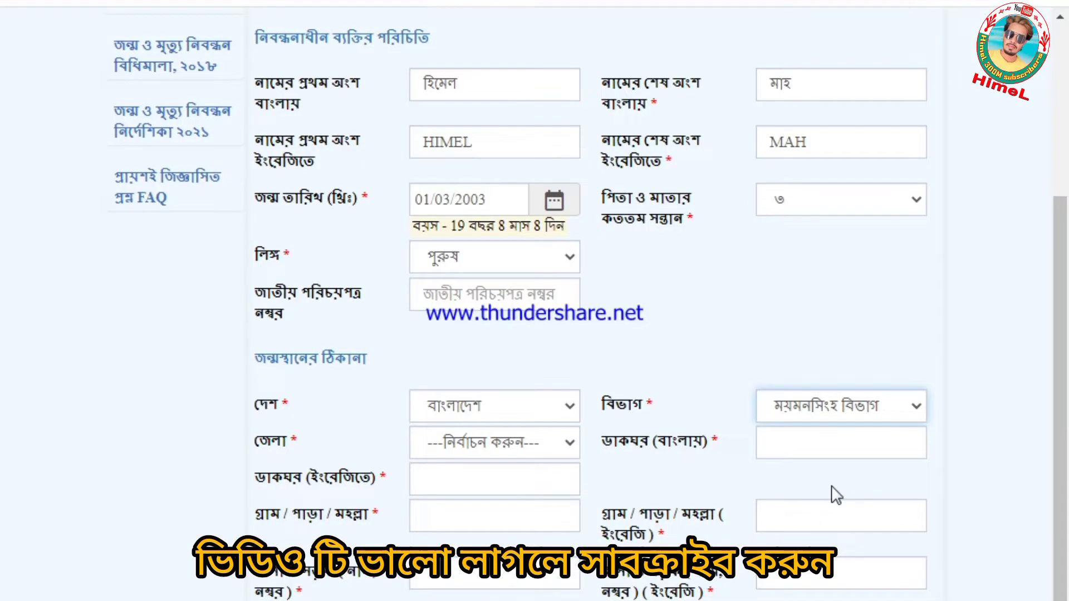
left_click(499, 442)
left_click(479, 519)
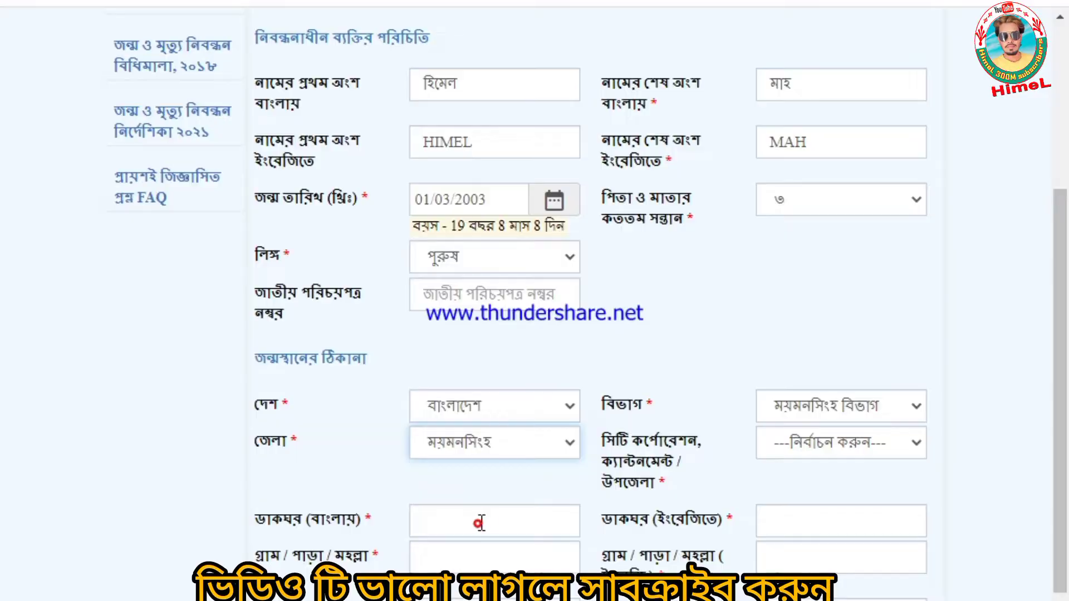
- Choose upazila ঈশ্বরগঞ্জ, municipality ঈশ্বরগঞ্জ পৌরসভা and ward ওয়ার্ড-6 for the birthplace
left_click(891, 441)
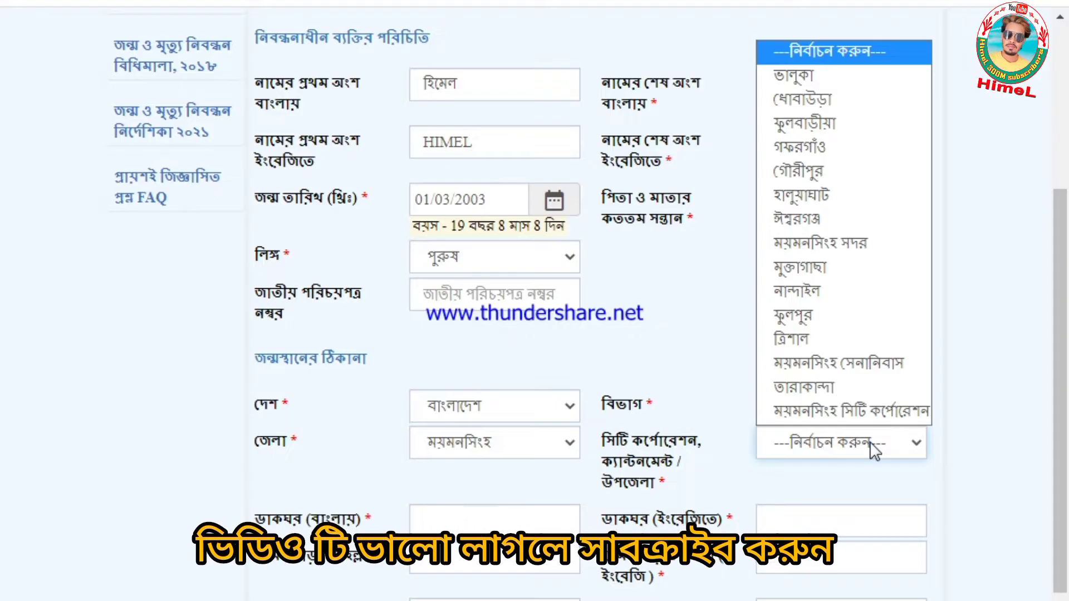
left_click(811, 223)
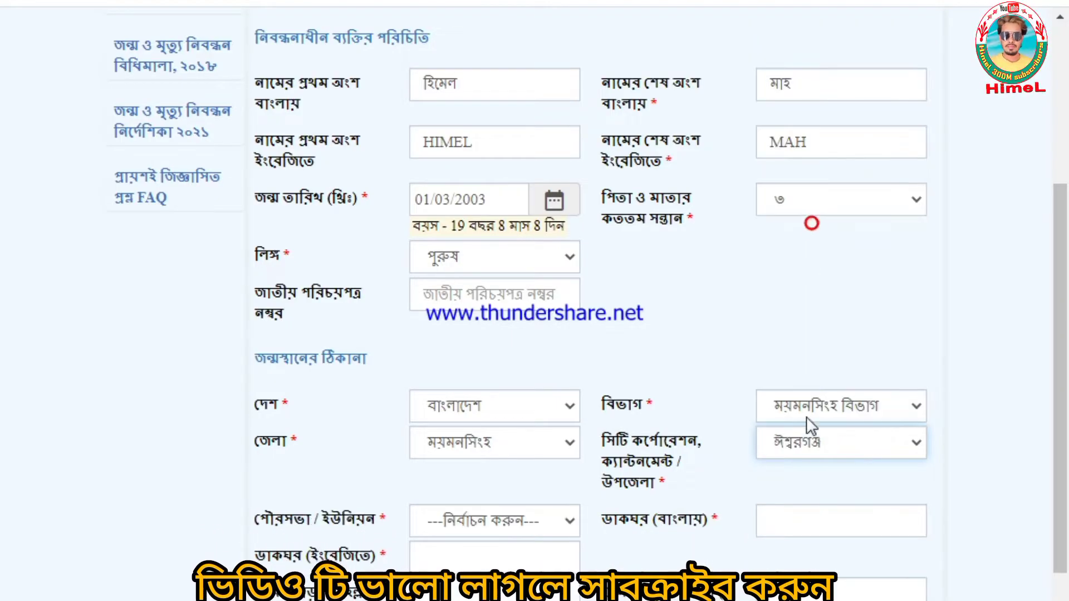
scroll(807, 423, "down", 2)
left_click(460, 411)
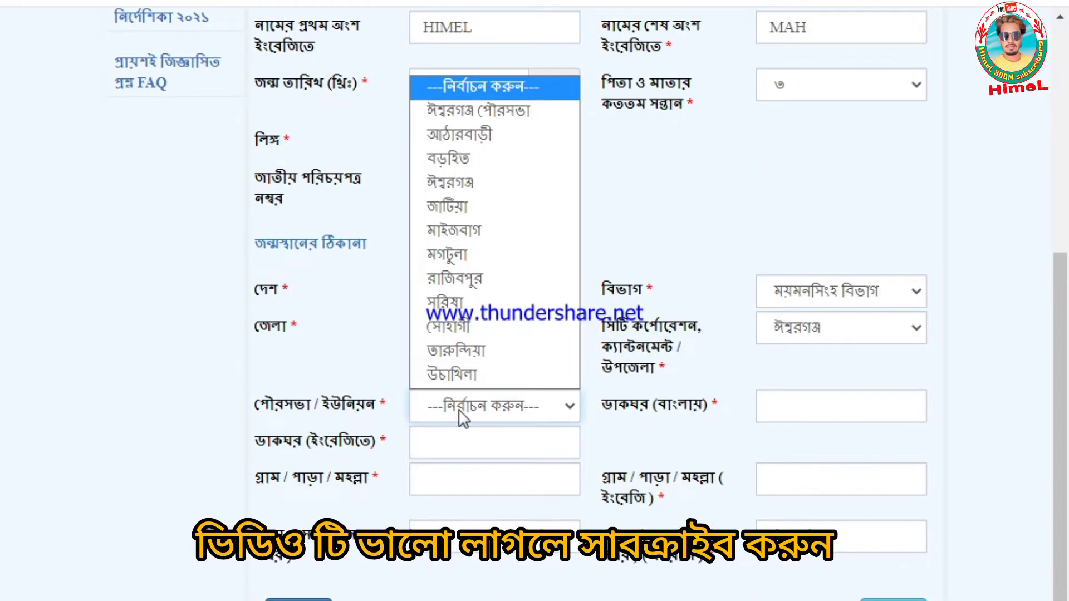
left_click(478, 110)
left_click(852, 406)
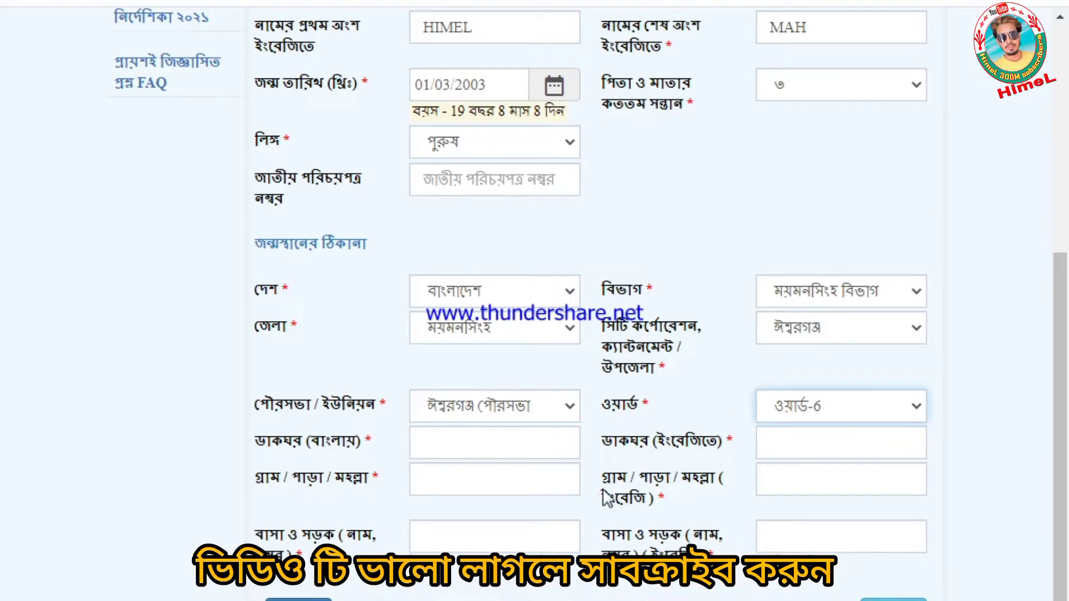
left_click(479, 443)
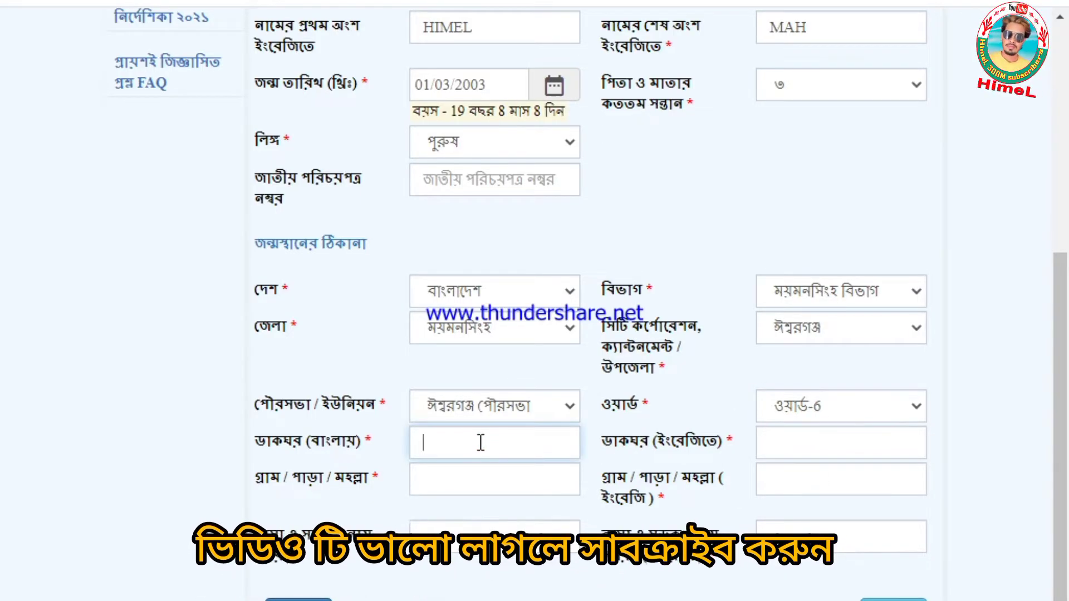
- Enter post office ঈশ্বরগঞ্জ and village শিমরাইল in the Bangla birthplace address fields
left_click(685, 600)
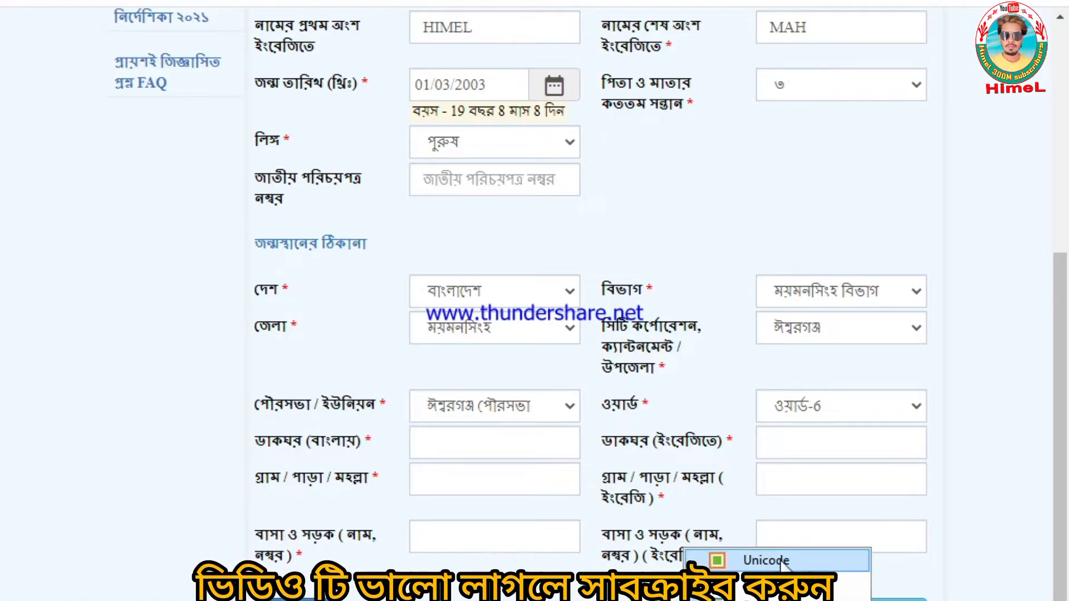
left_click(475, 442)
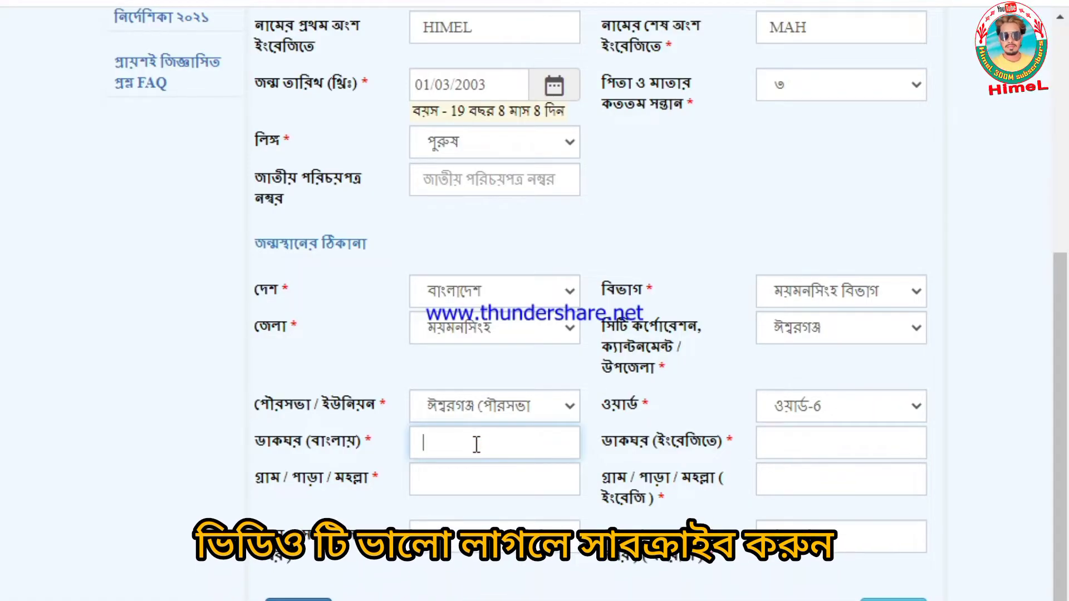
type("প")
key("BackSpace")
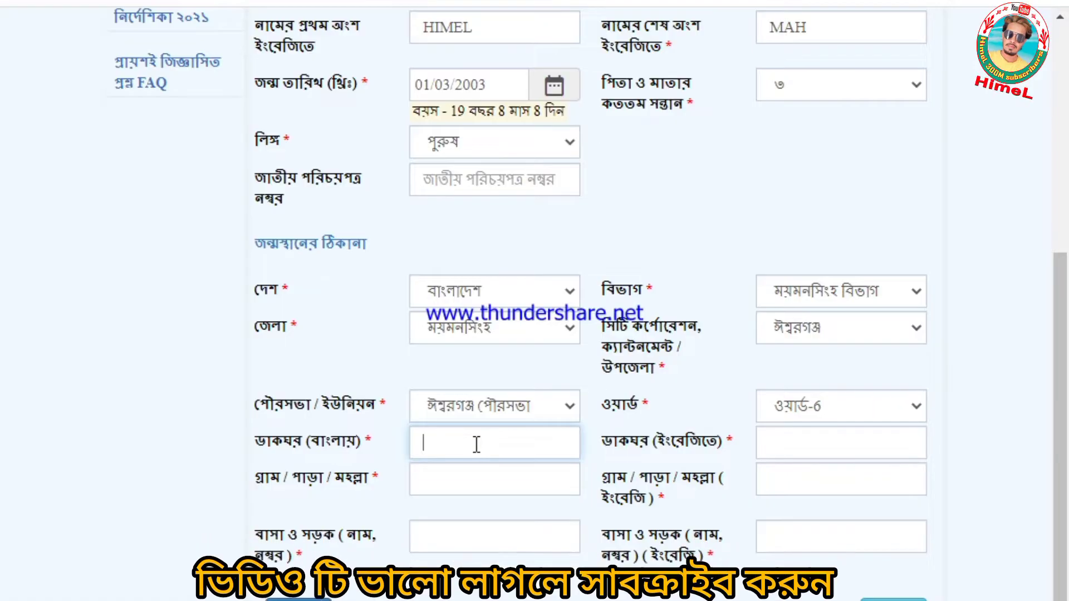
type("ঈ")
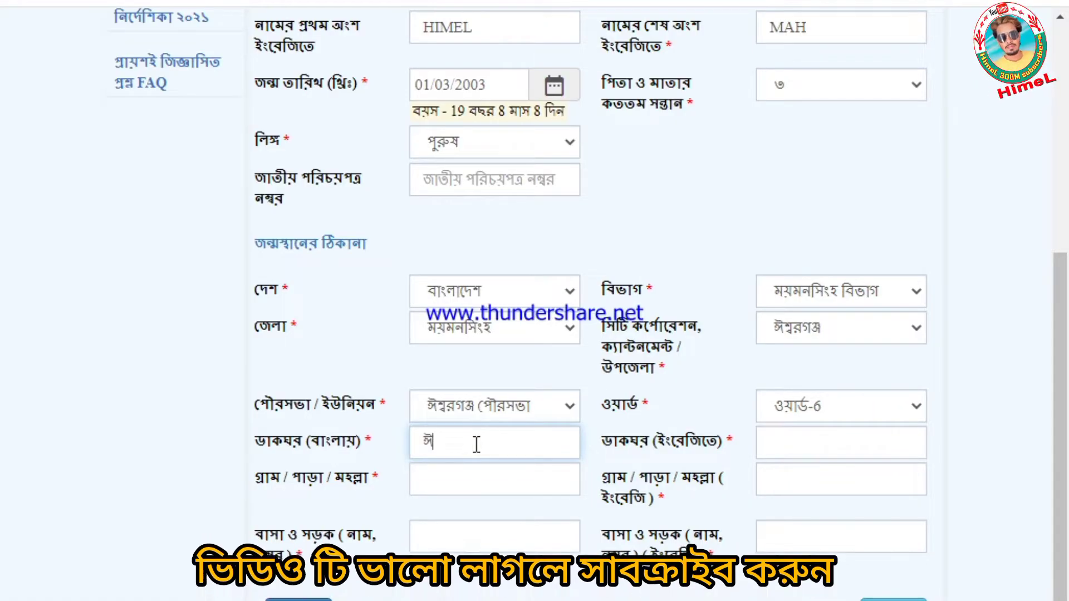
type("শ্ব")
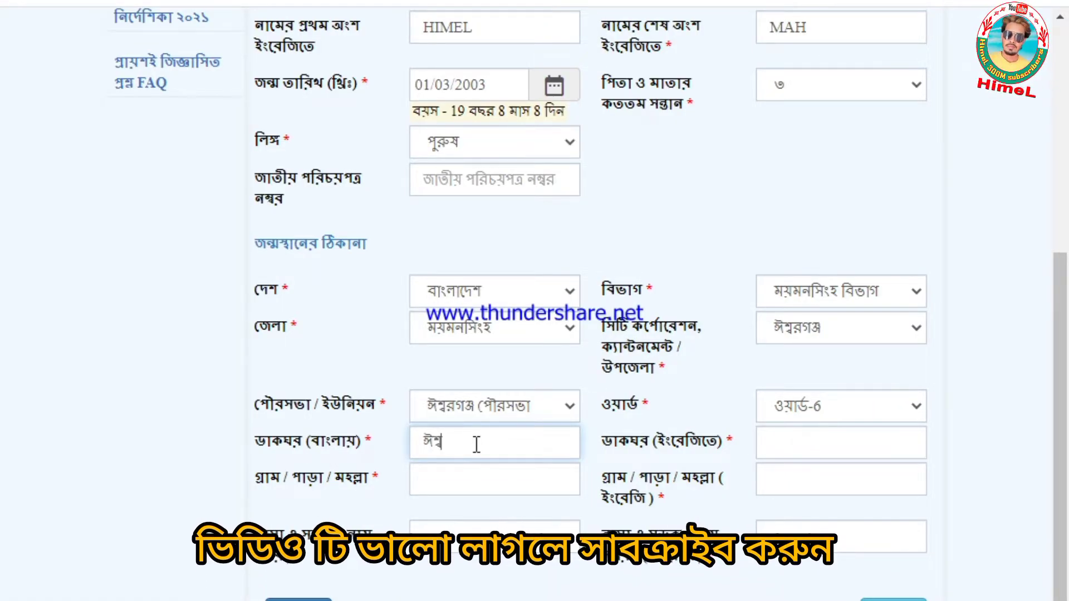
type("রগঞ্জ")
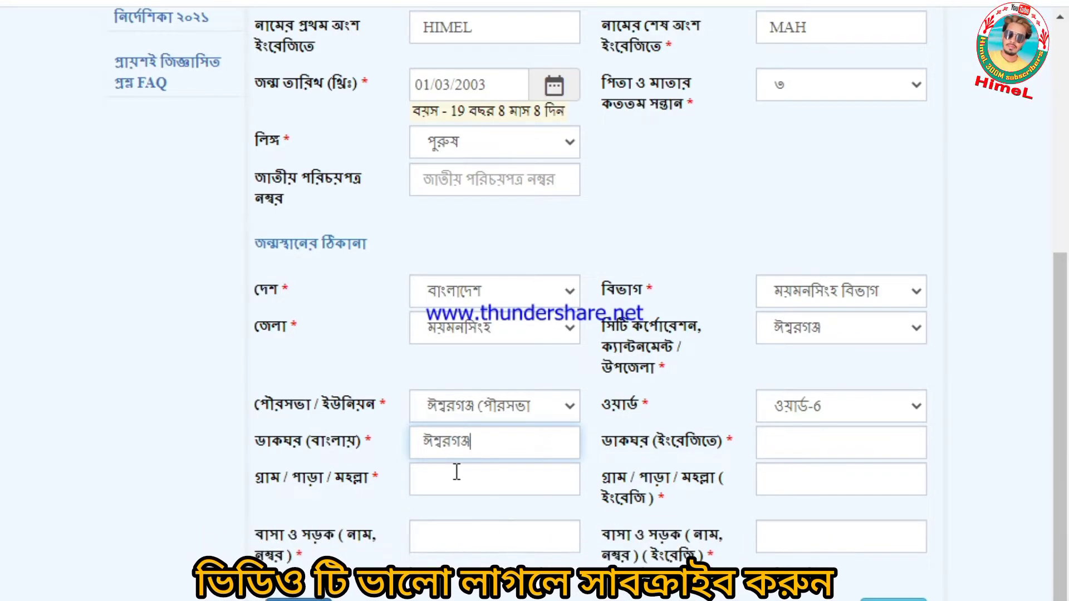
left_click(478, 473)
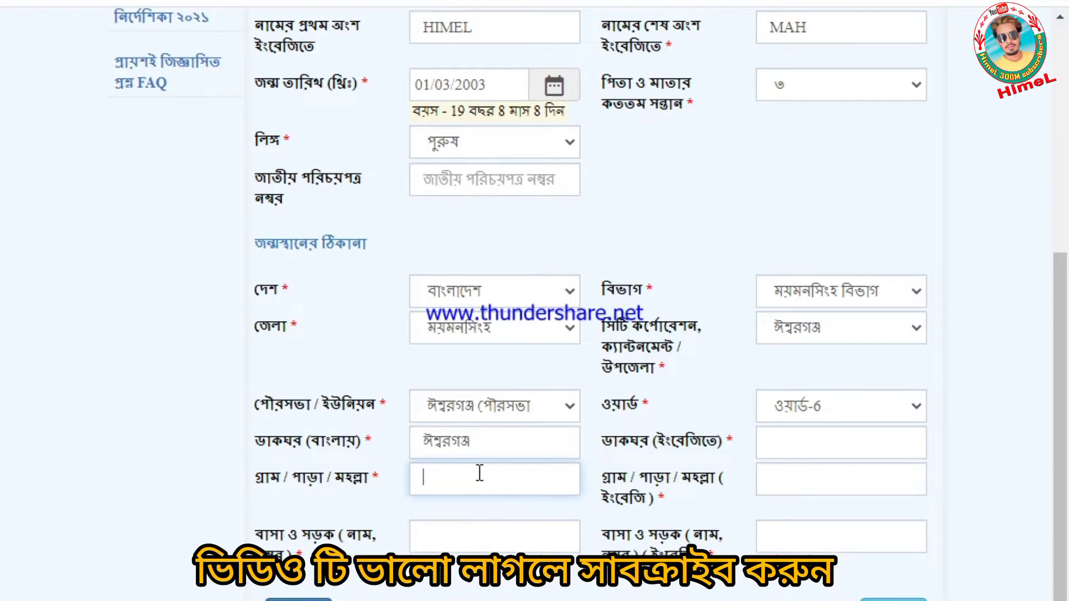
type("শিমরোই")
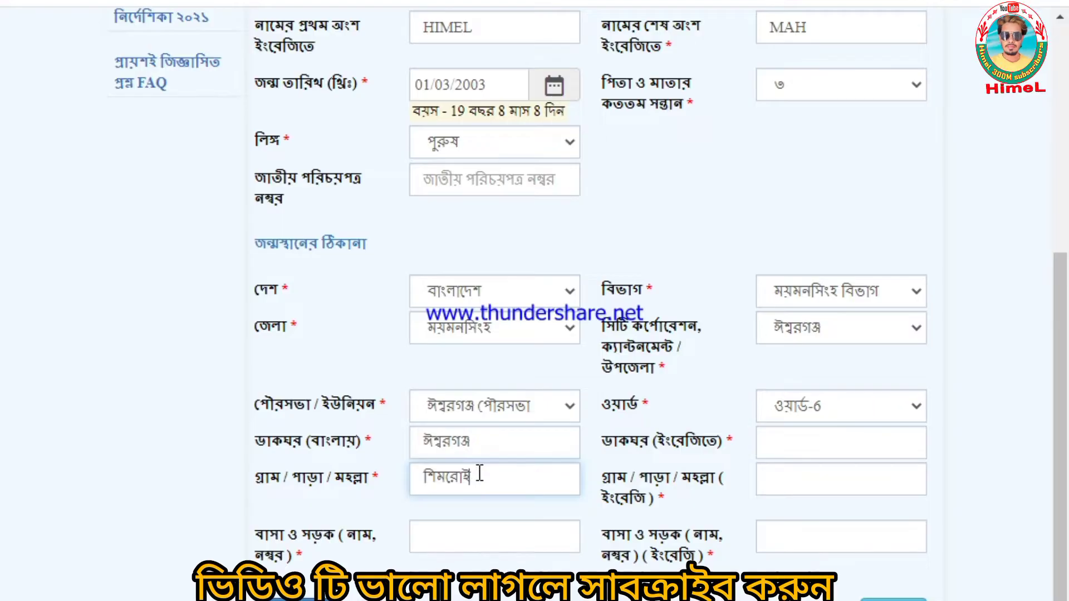
type("লাইল")
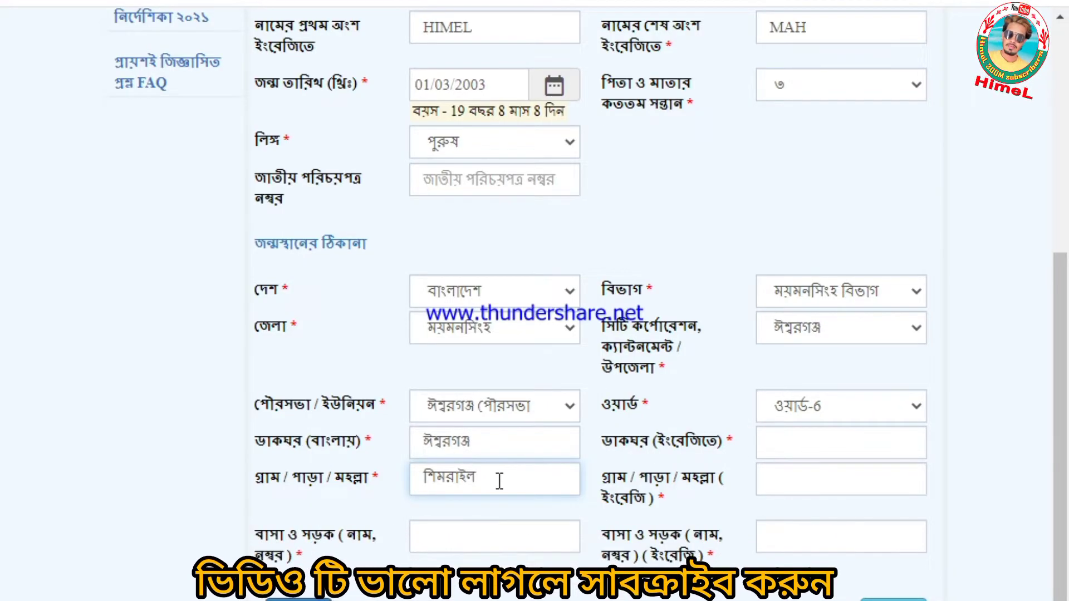
left_click_drag(498, 480, 337, 490)
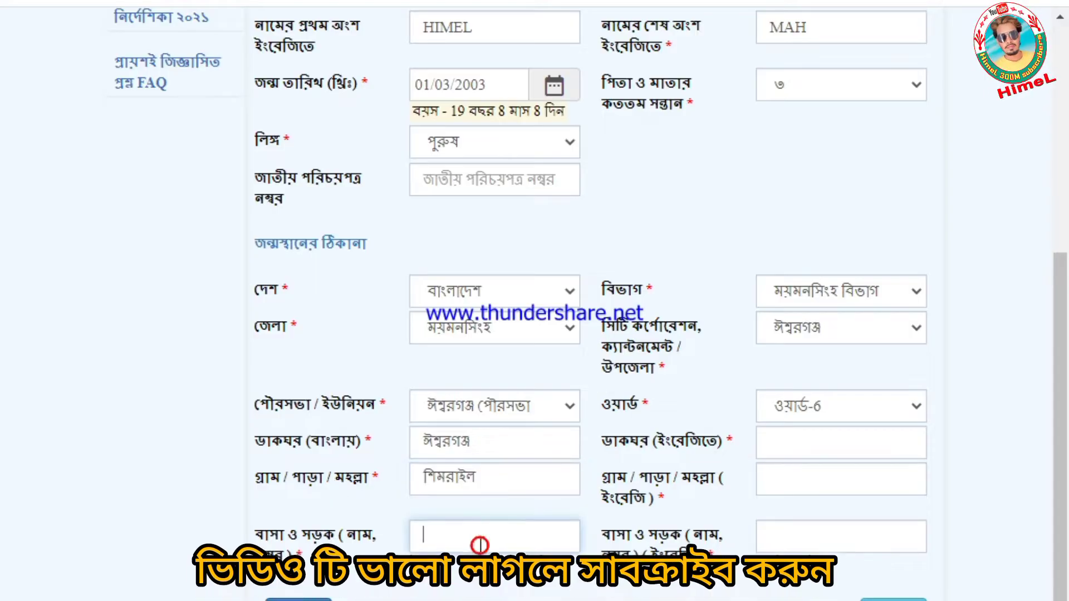
- Fill the English post office Ishwarganj and village/road Shimrail, reaching the parents' page
left_click(825, 444)
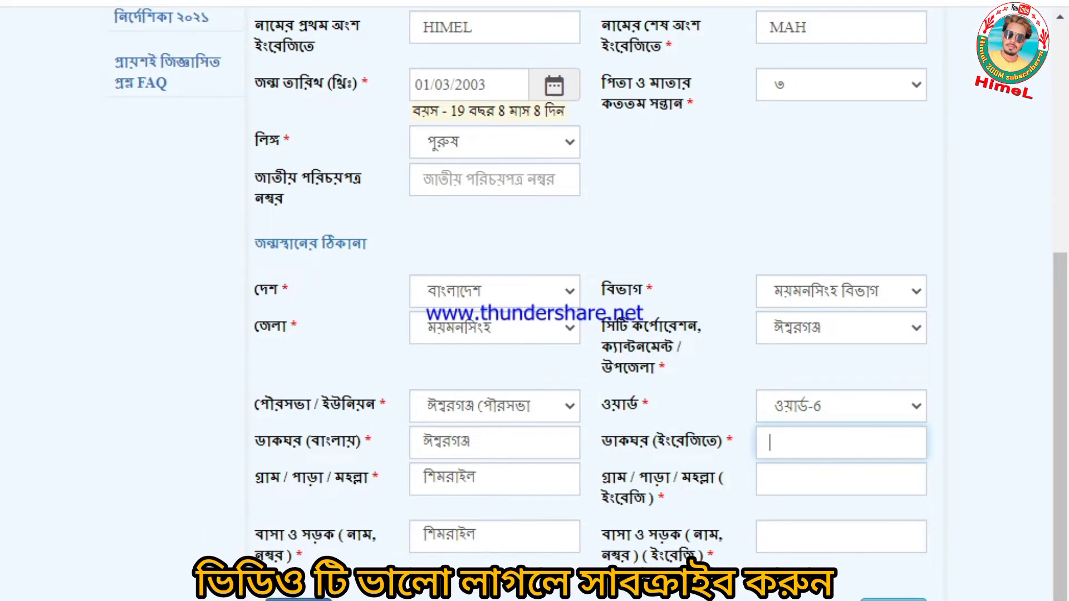
left_click(823, 450)
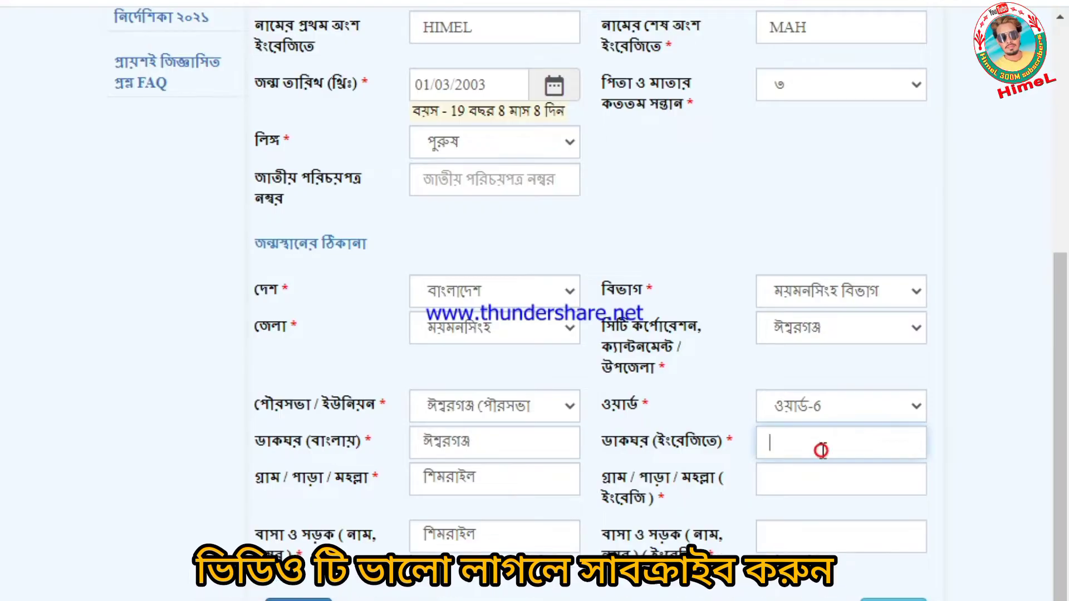
type("Ishwarga")
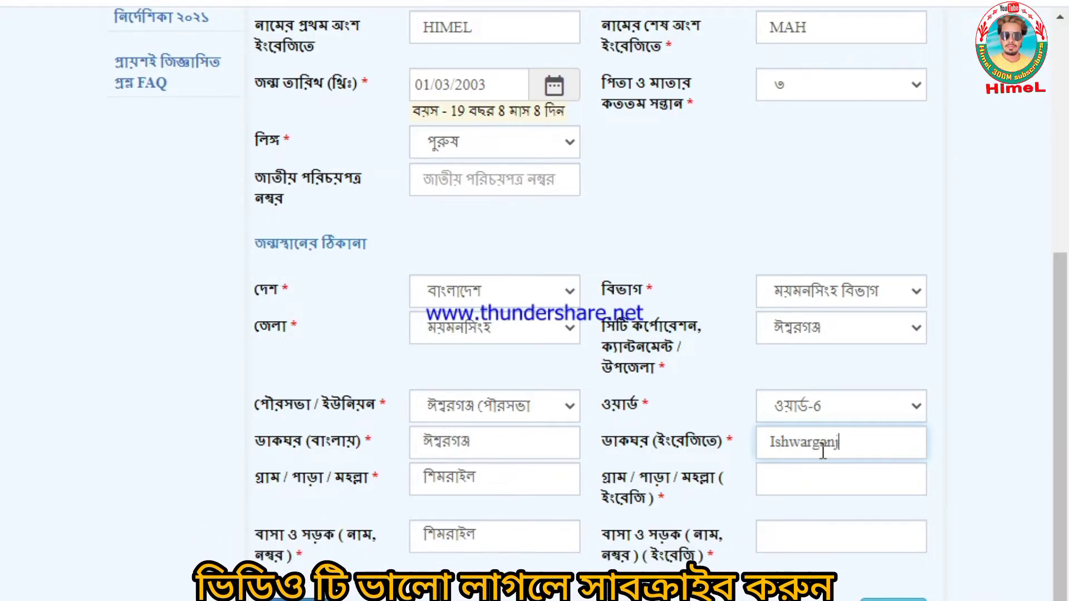
type("nj")
left_click(816, 480)
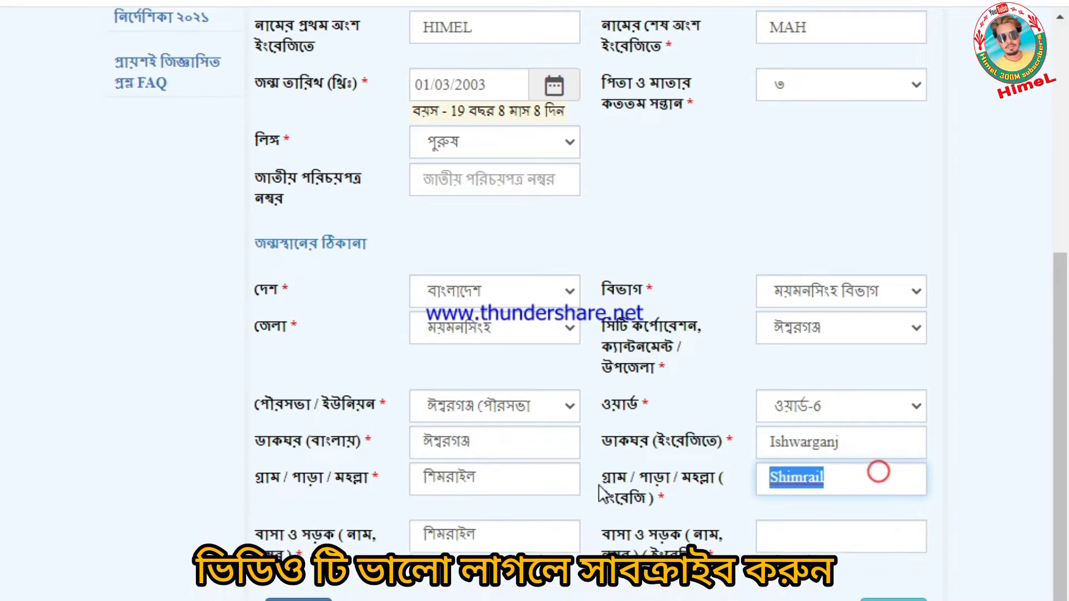
left_click(821, 524)
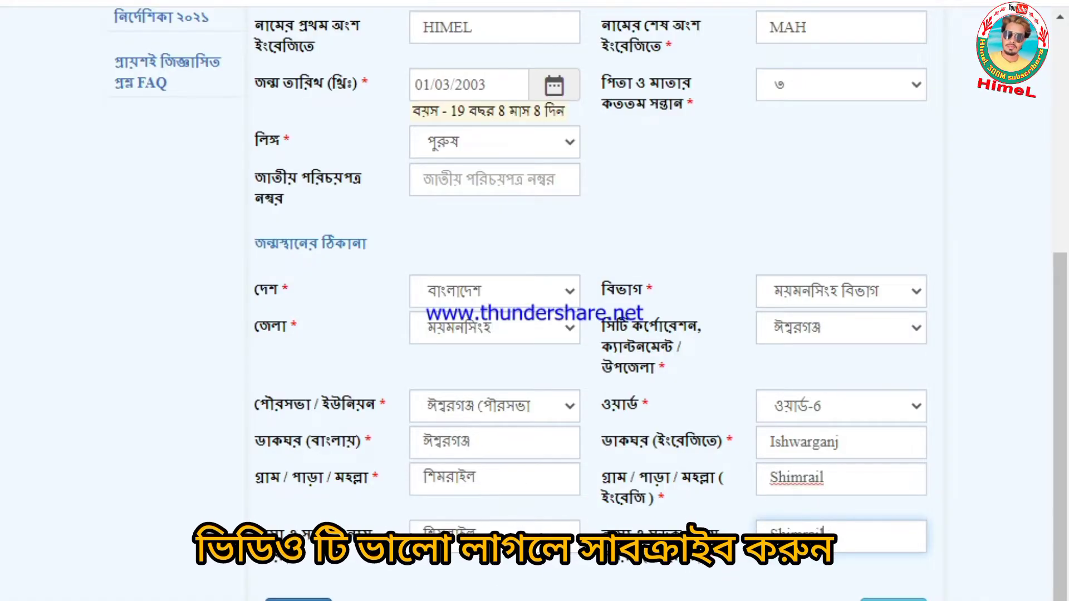
scroll(827, 582, "up", 7)
scroll(534, 301, "down", 6)
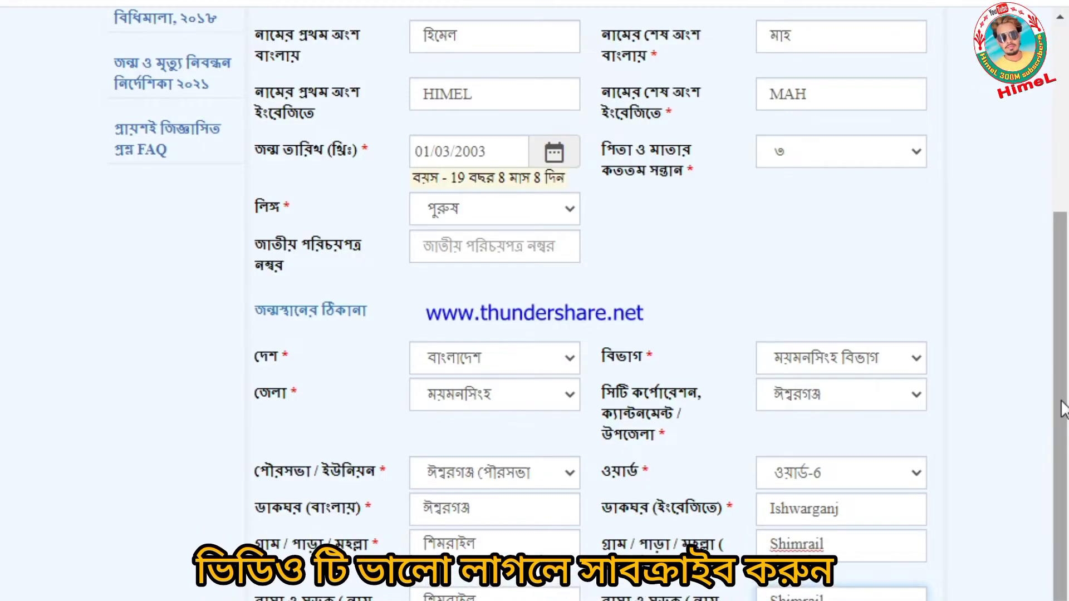
scroll(1063, 410, "up", 1)
scroll(1063, 401, "down", 2)
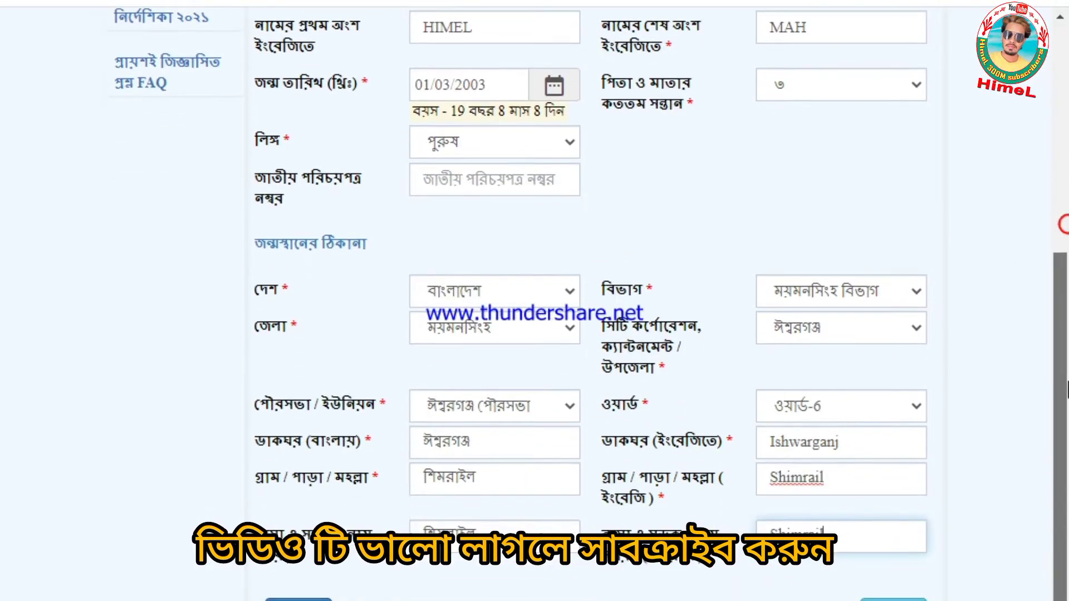
scroll(1067, 379, "up", 3)
scroll(1067, 301, "down", 2)
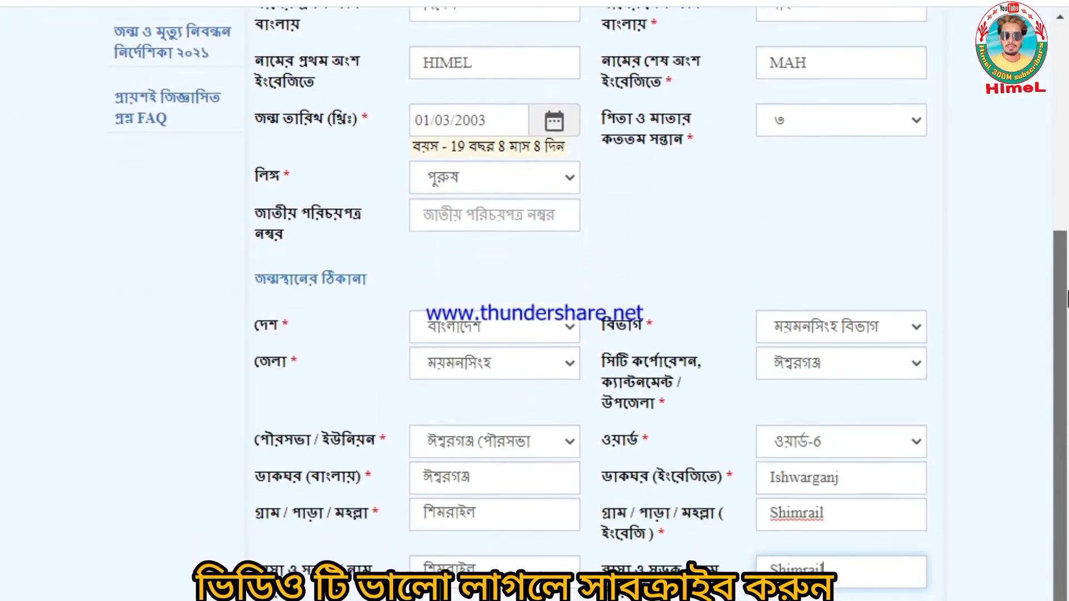
scroll(1067, 334, "down", 1)
scroll(1067, 314, "up", 4)
scroll(1067, 315, "down", 4)
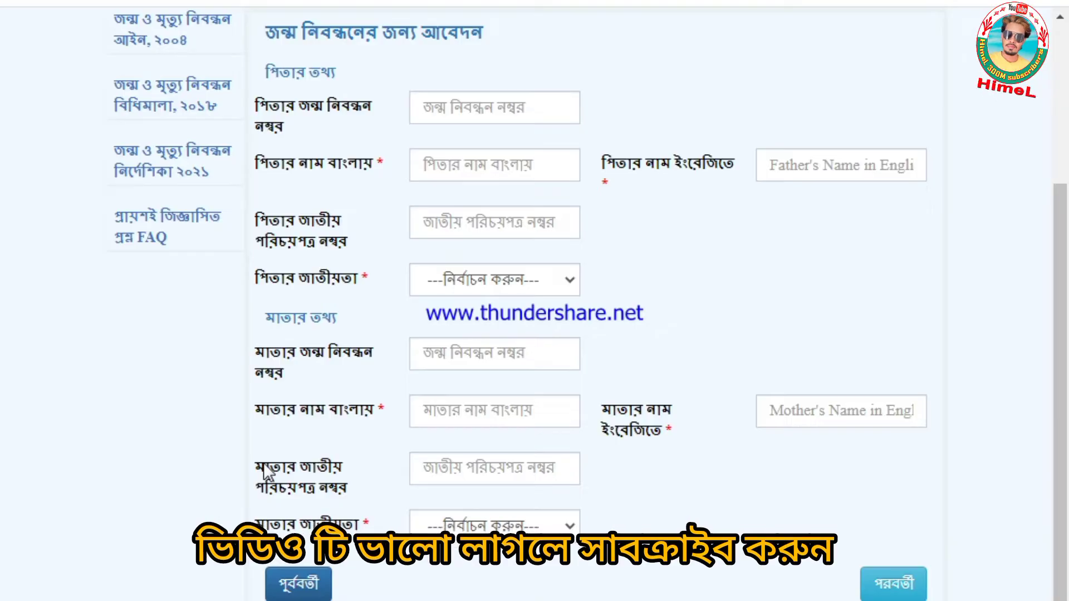
- Enter the father's English name and set his nationality to বাংলাদেশী
scroll(265, 249, "up", 2)
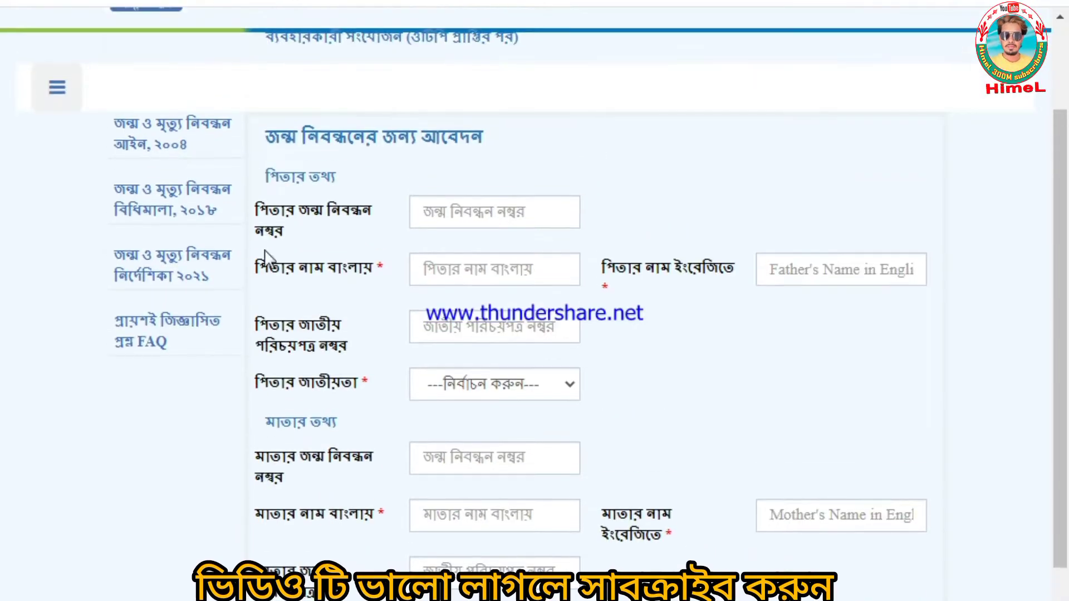
scroll(379, 185, "down", 2)
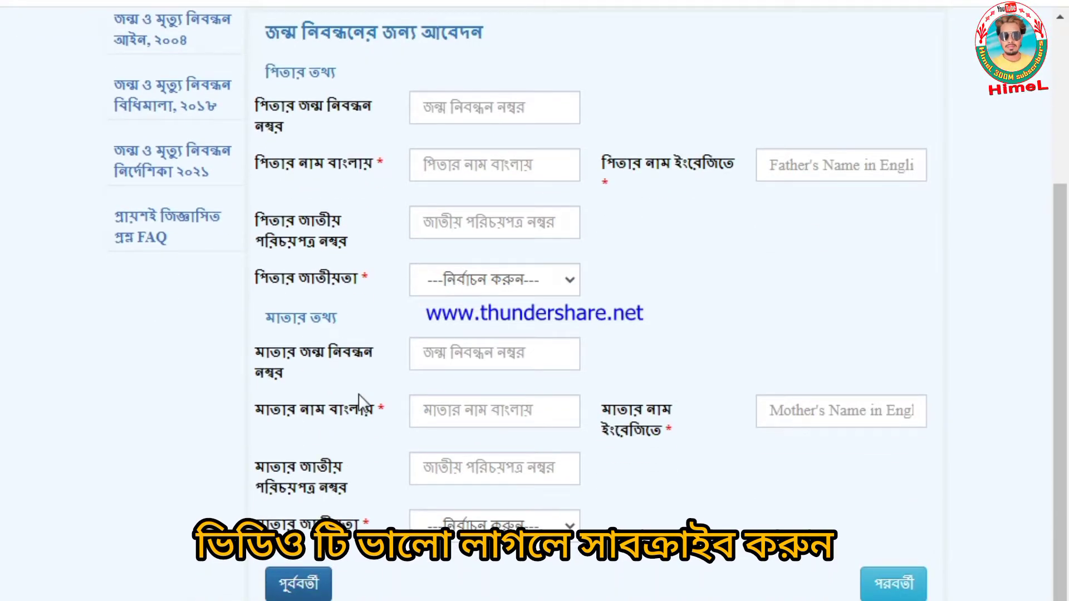
scroll(270, 410, "up", 5)
scroll(362, 348, "down", 5)
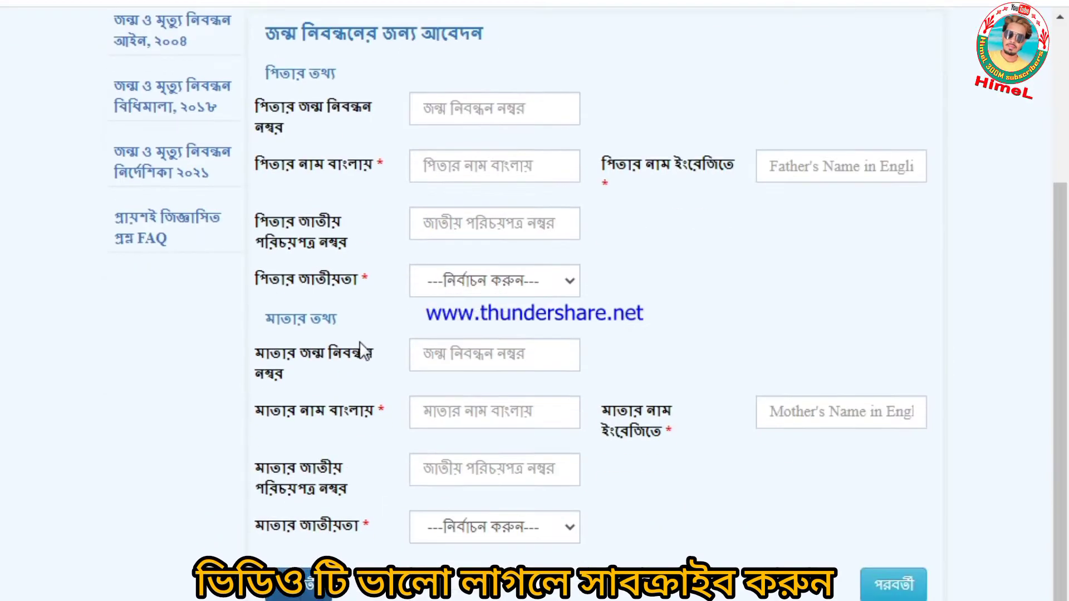
scroll(330, 445, "up", 4)
scroll(331, 445, "down", 4)
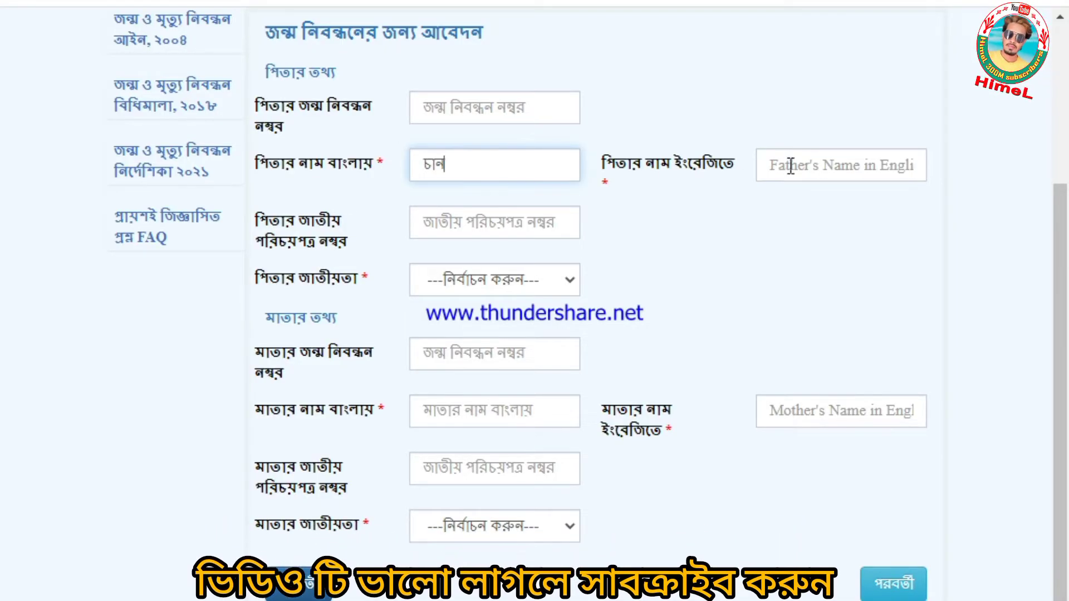
left_click(811, 165)
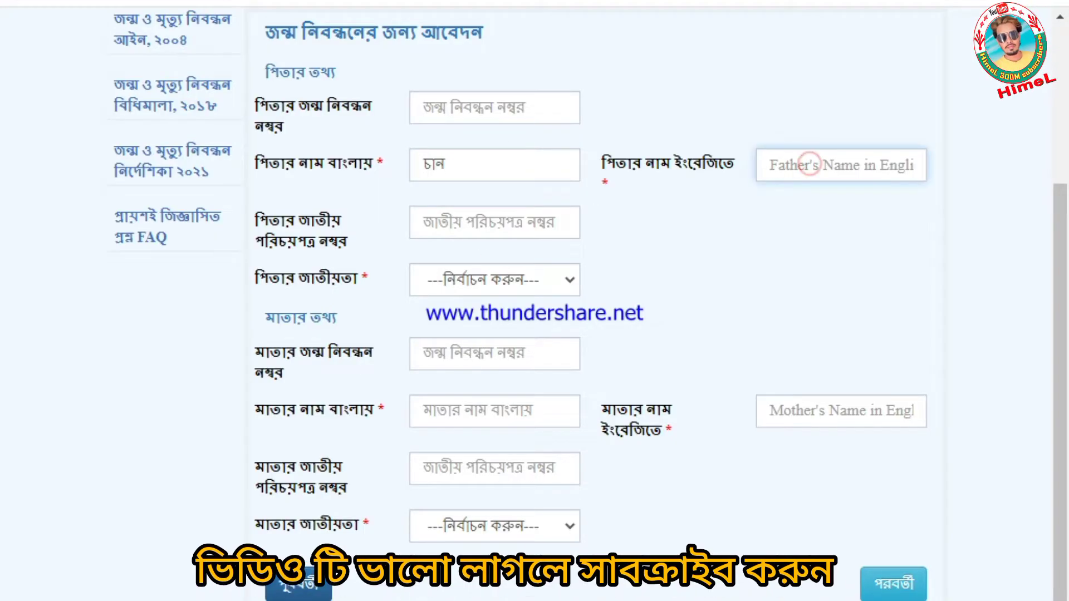
type("chan")
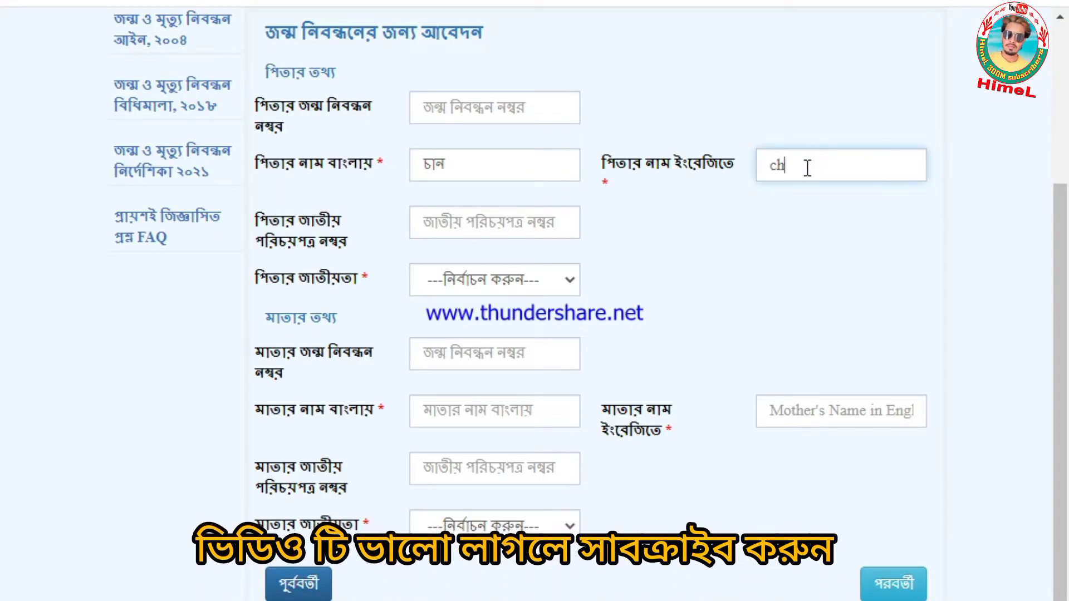
left_click(451, 293)
left_click(455, 357)
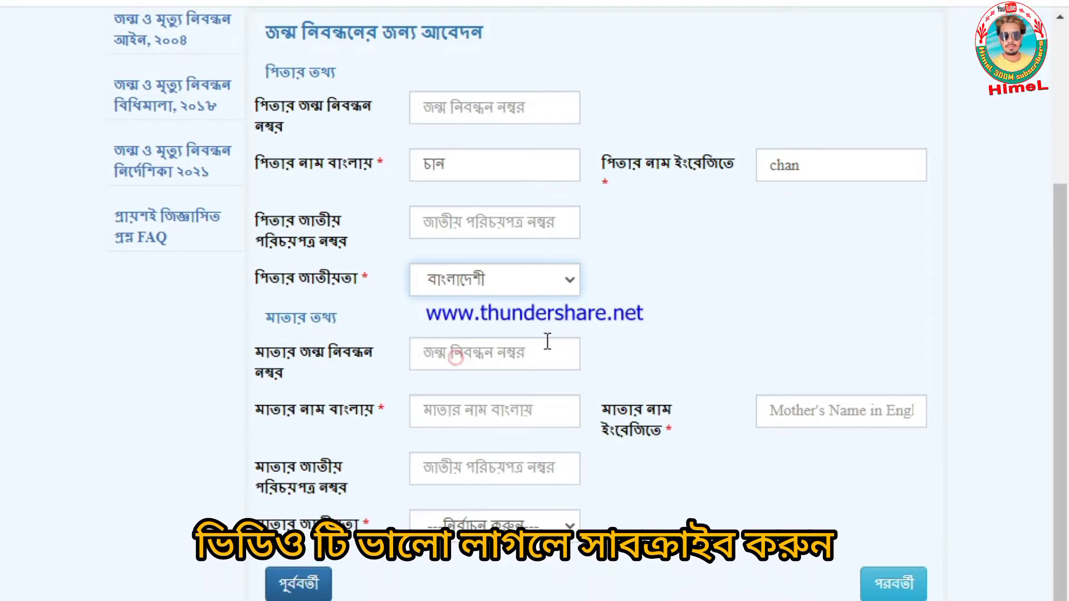
- Enter the mother's English name and set her nationality to বাংলাদেশী
left_click(477, 343)
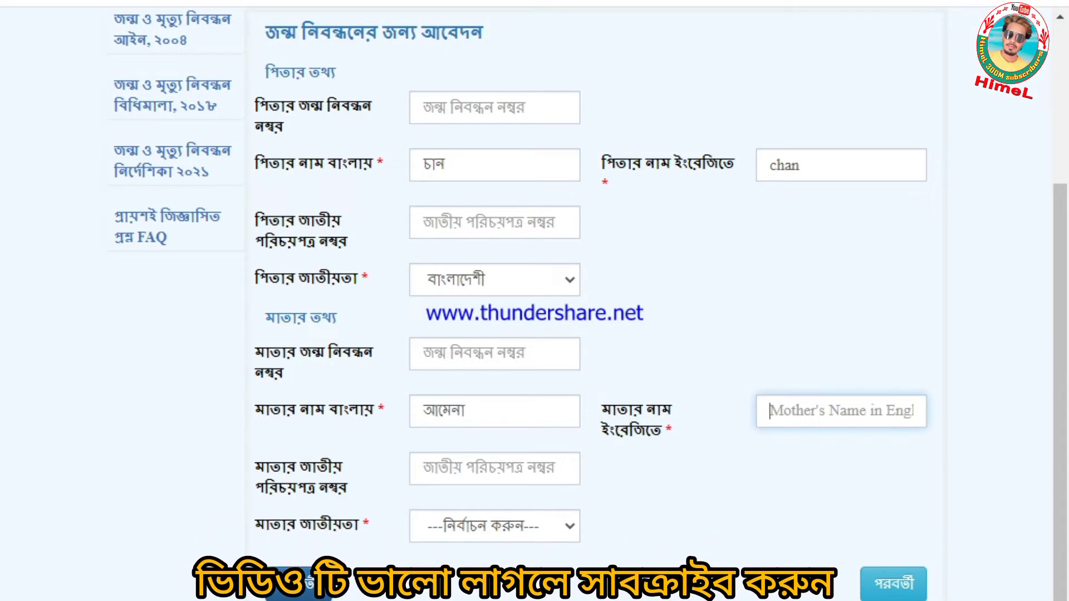
left_click(814, 449)
type("amena")
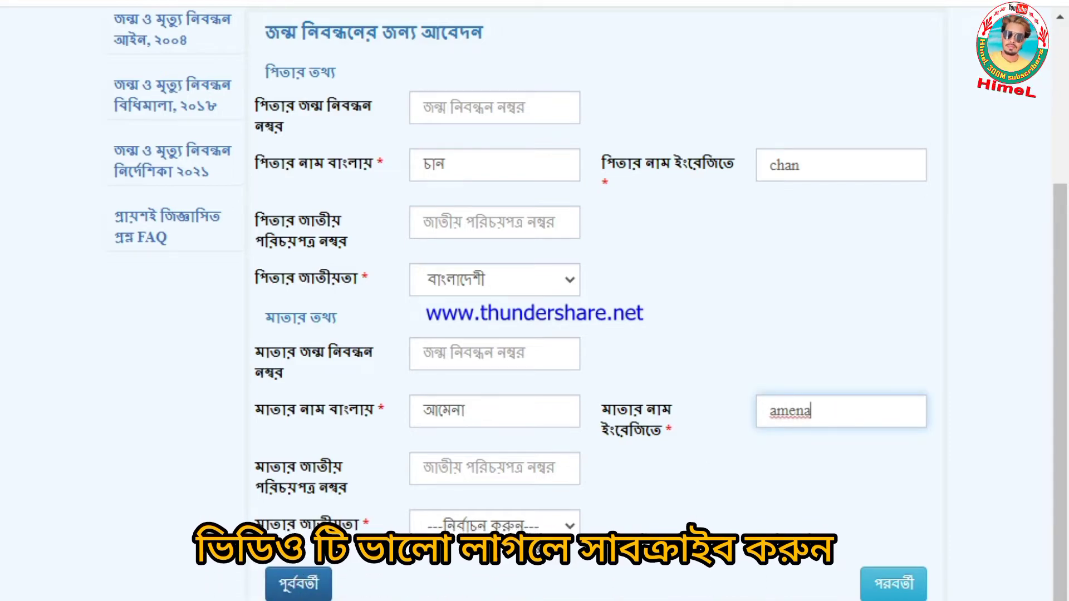
left_click(490, 526)
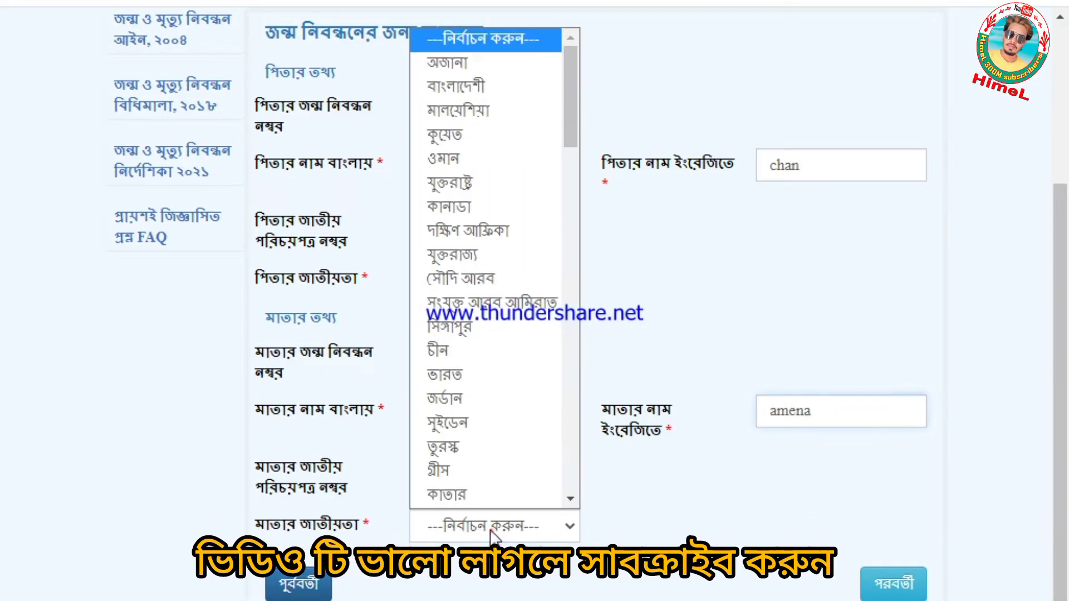
left_click(470, 90)
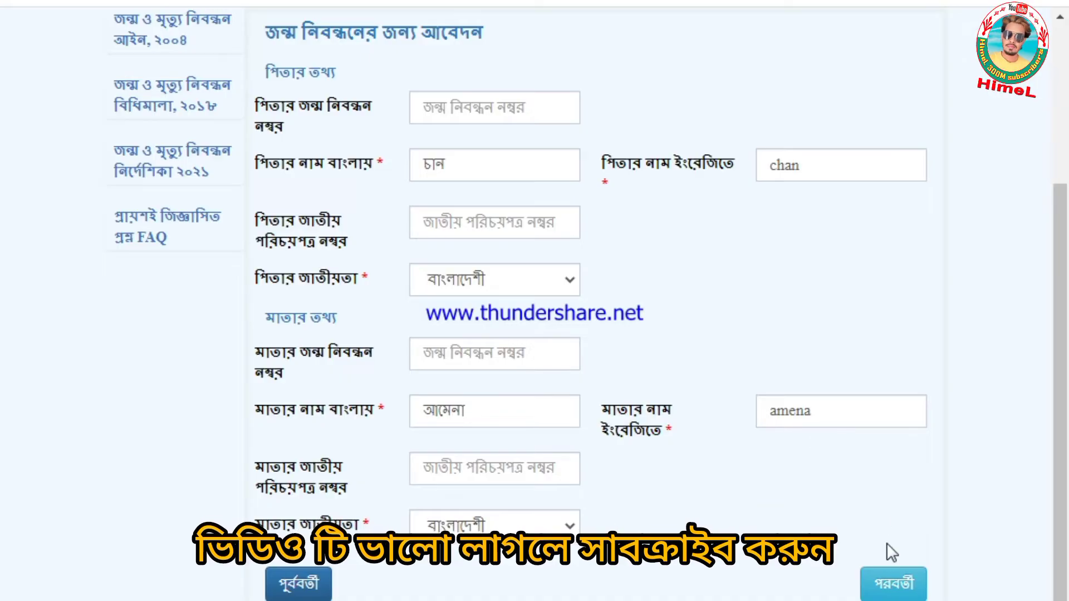
- Choose কোনটিই নয় for permanent address and mark it the same as the birthplace address
left_click(895, 580)
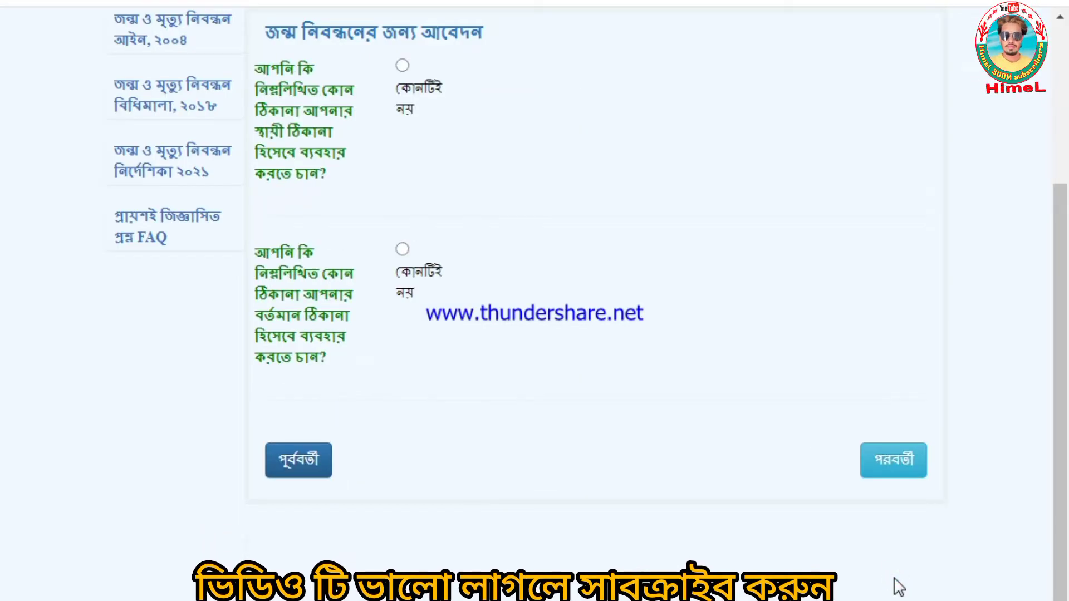
scroll(897, 587, "up", 2)
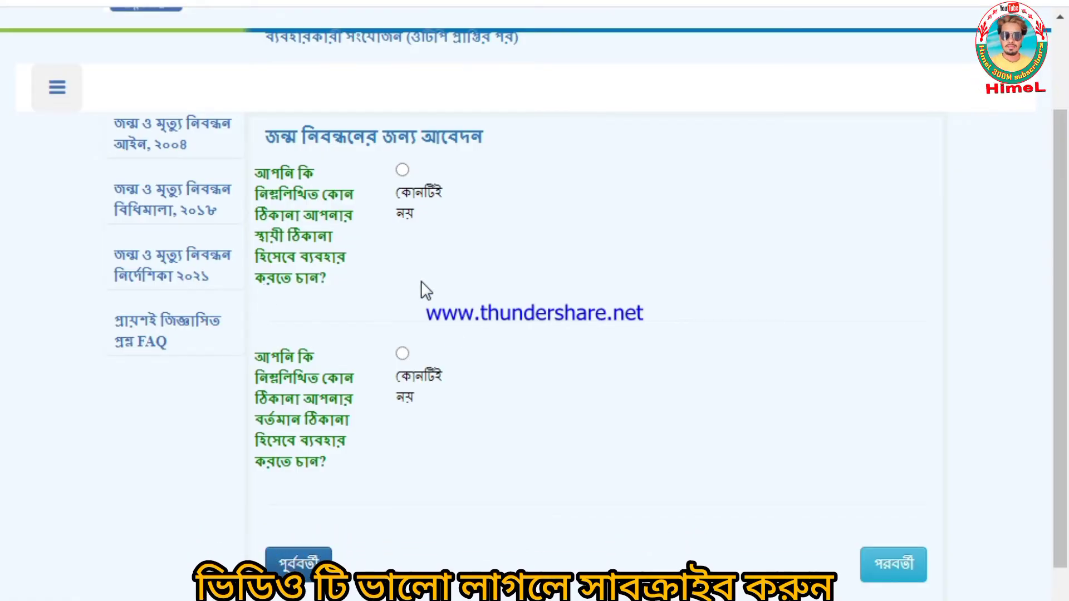
left_click(402, 171)
scroll(359, 357, "down", 4)
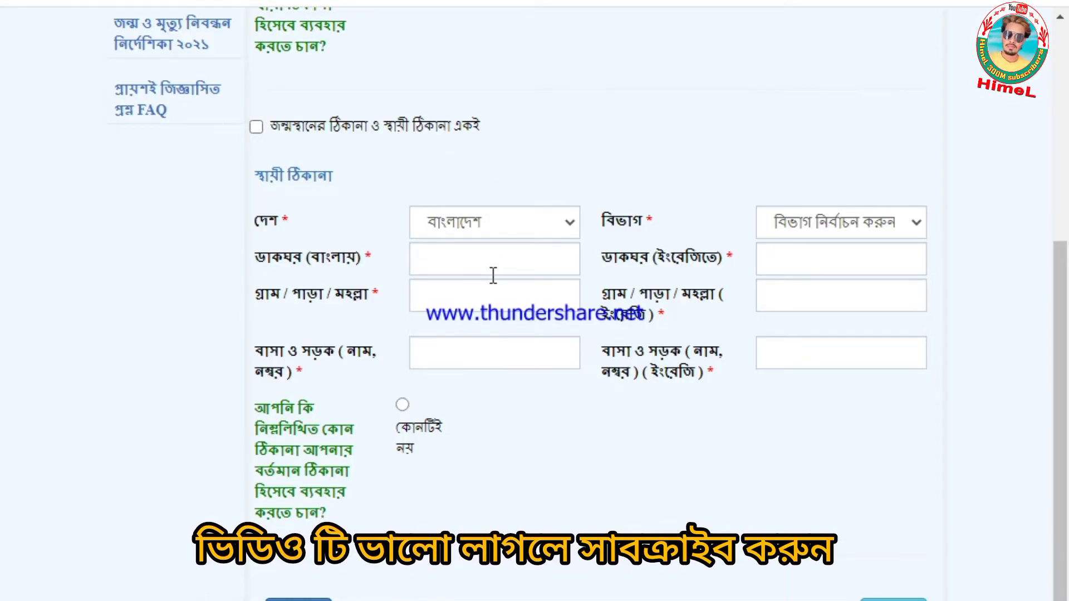
left_click(256, 127)
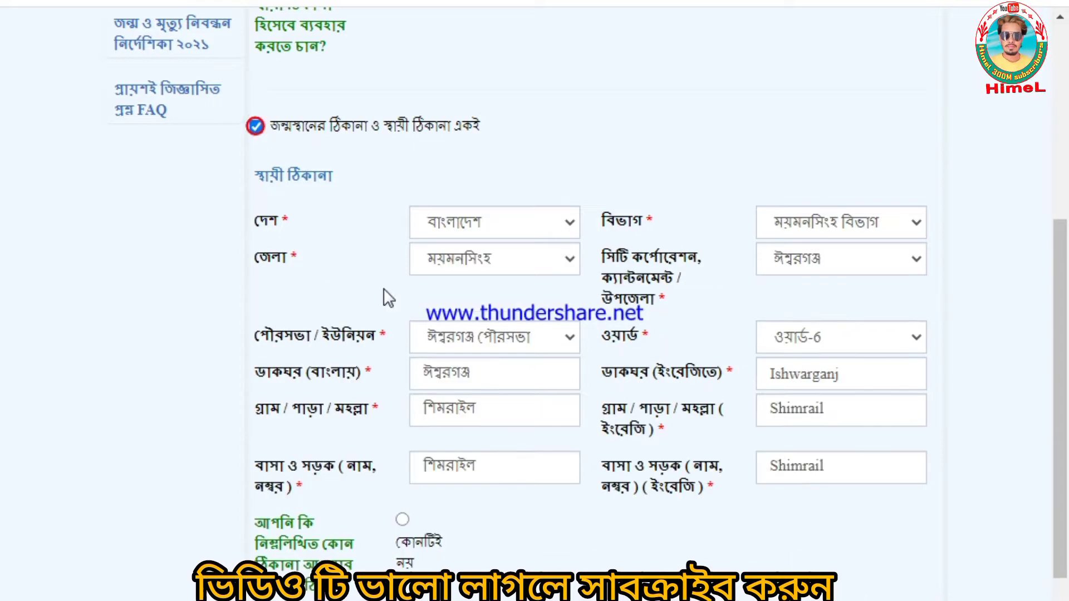
scroll(446, 314, "down", 2)
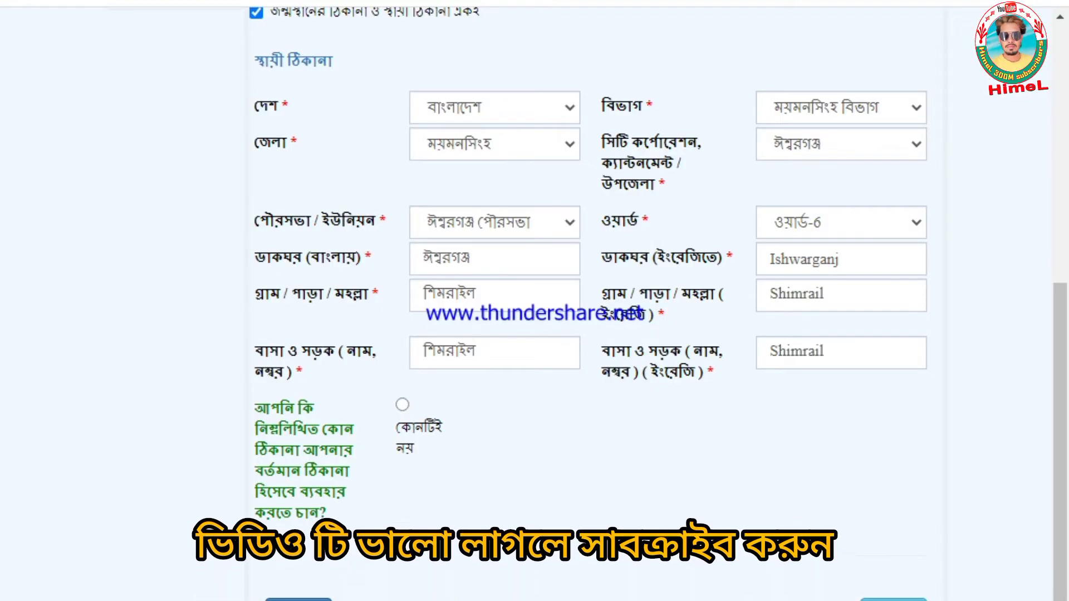
- Choose কোনটিই নয় for present address, mark it same as permanent, and continue
left_click(403, 405)
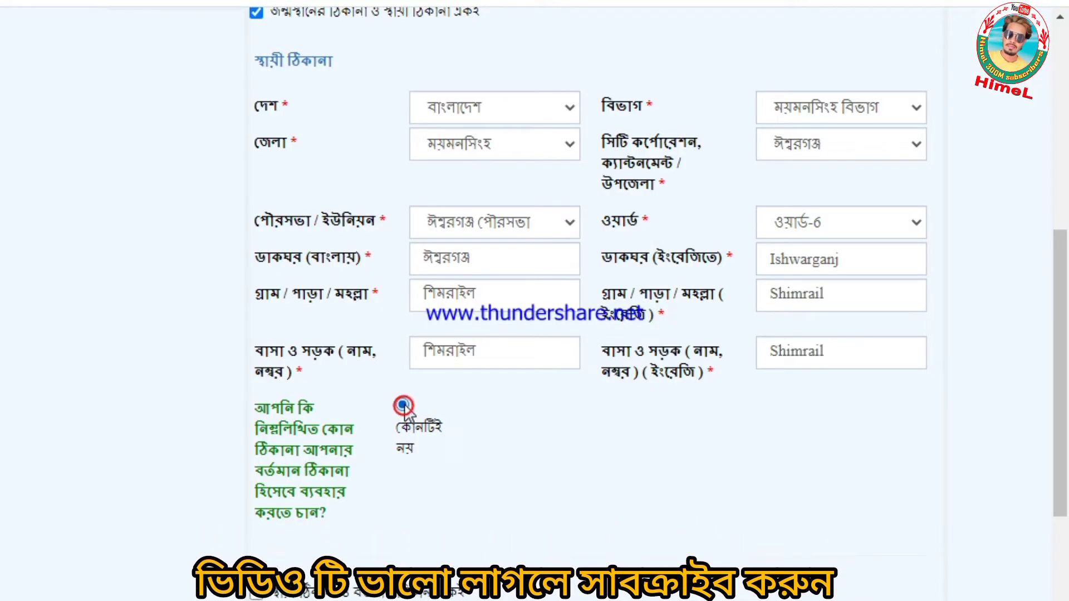
scroll(356, 456, "down", 5)
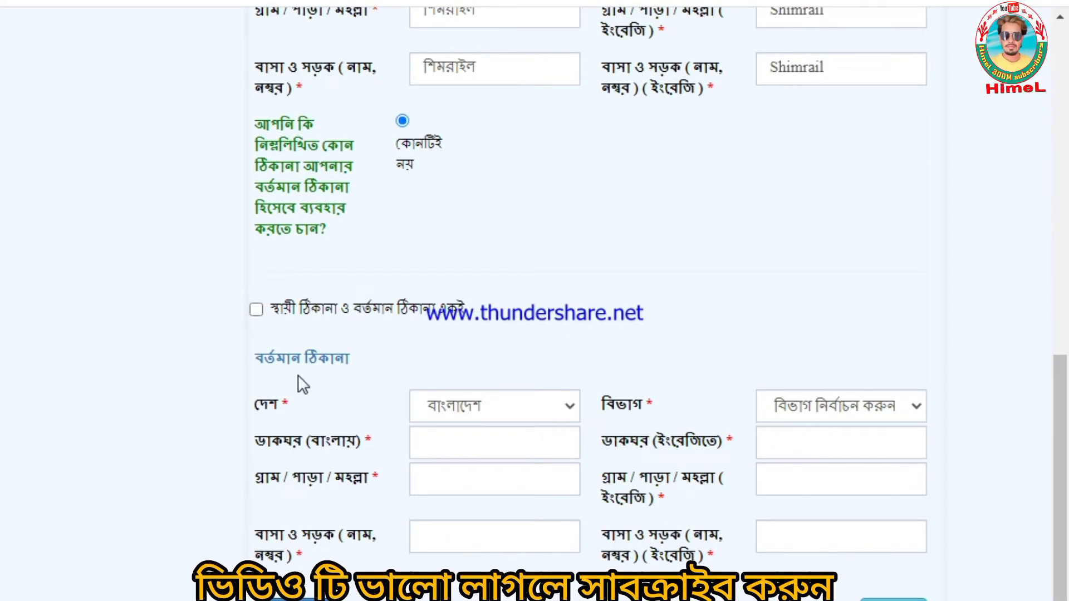
left_click(256, 309)
scroll(448, 371, "down", 2)
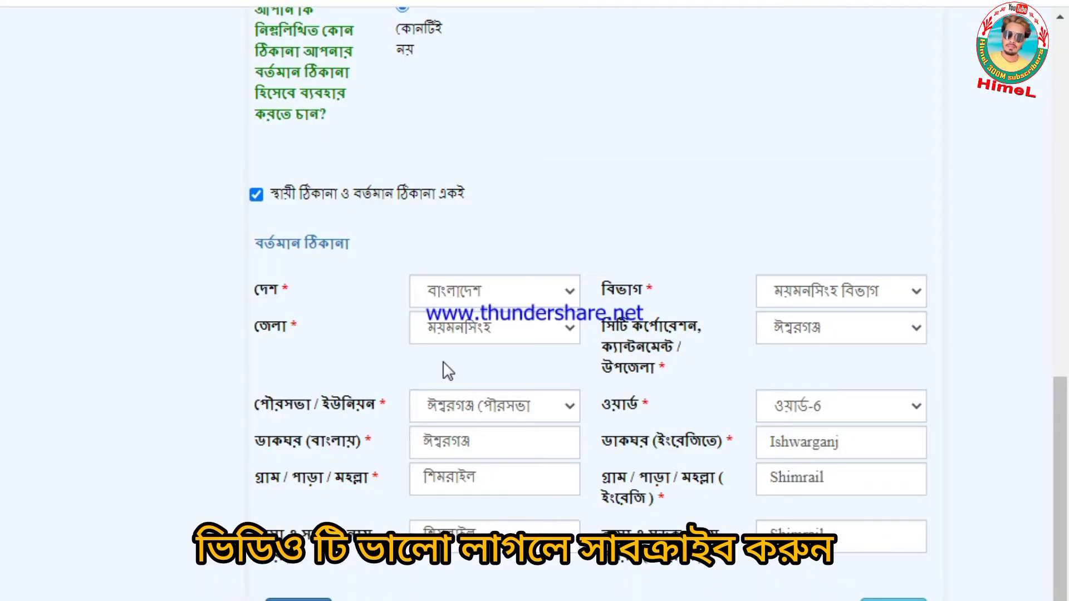
scroll(438, 371, "up", 10)
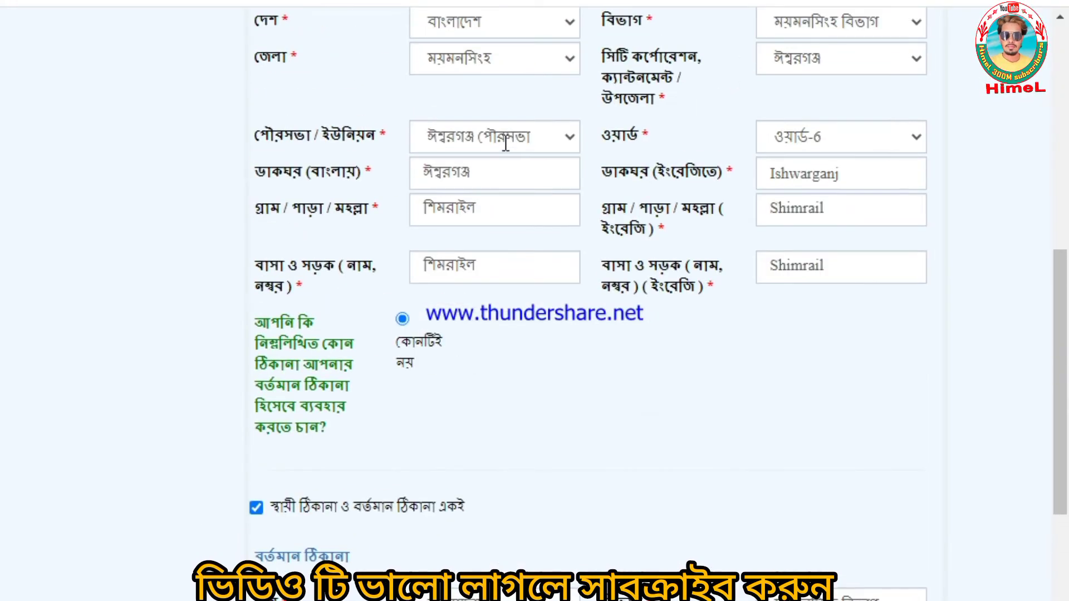
scroll(506, 149, "down", 8)
scroll(549, 263, "down", 3)
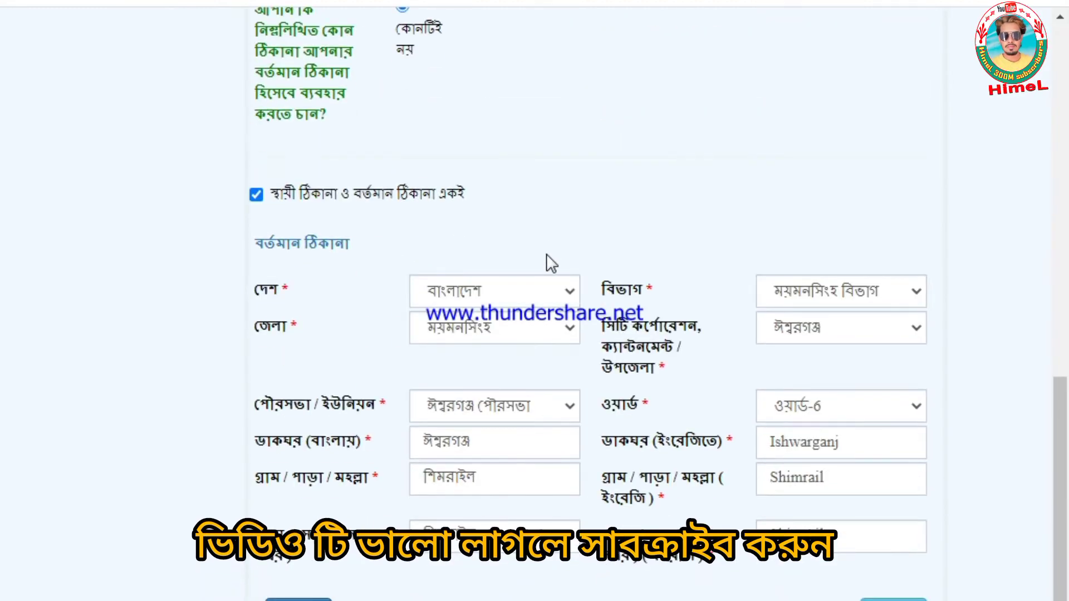
scroll(738, 537, "up", 1)
scroll(724, 529, "up", 7)
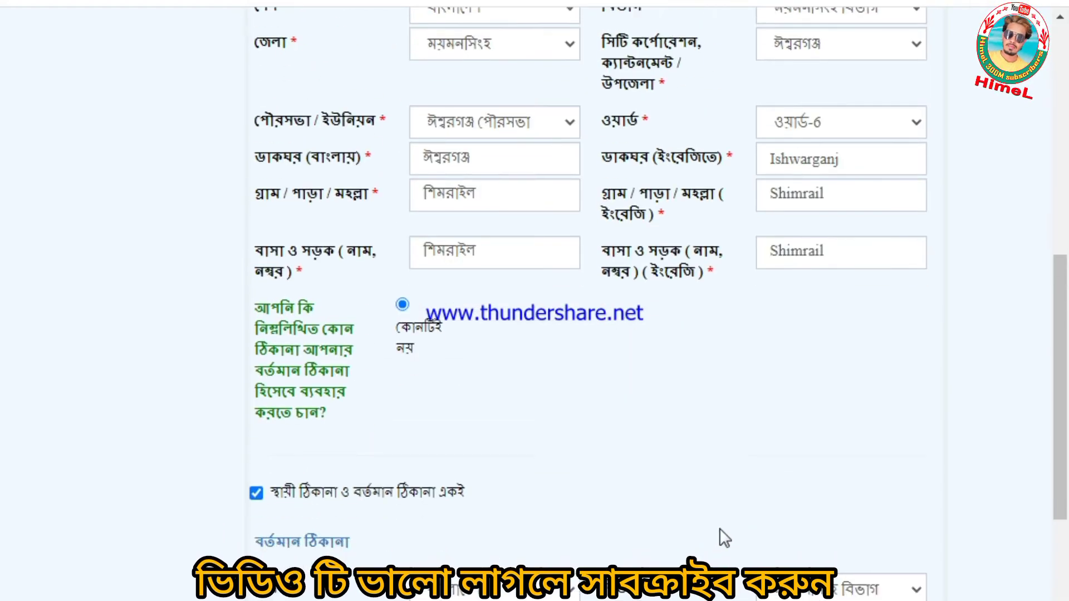
scroll(677, 496, "down", 7)
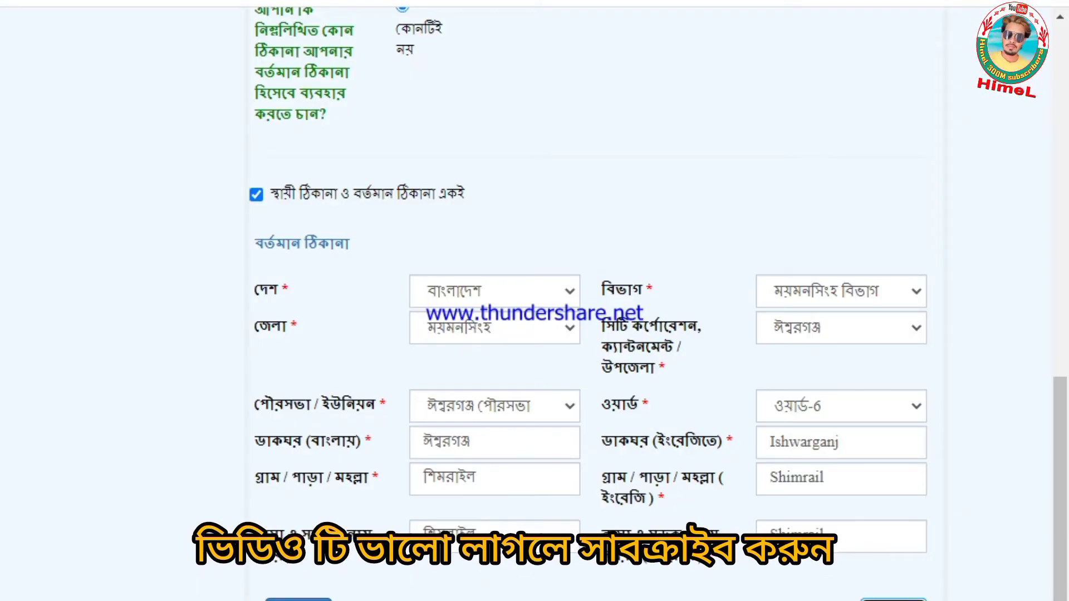
left_click(894, 600)
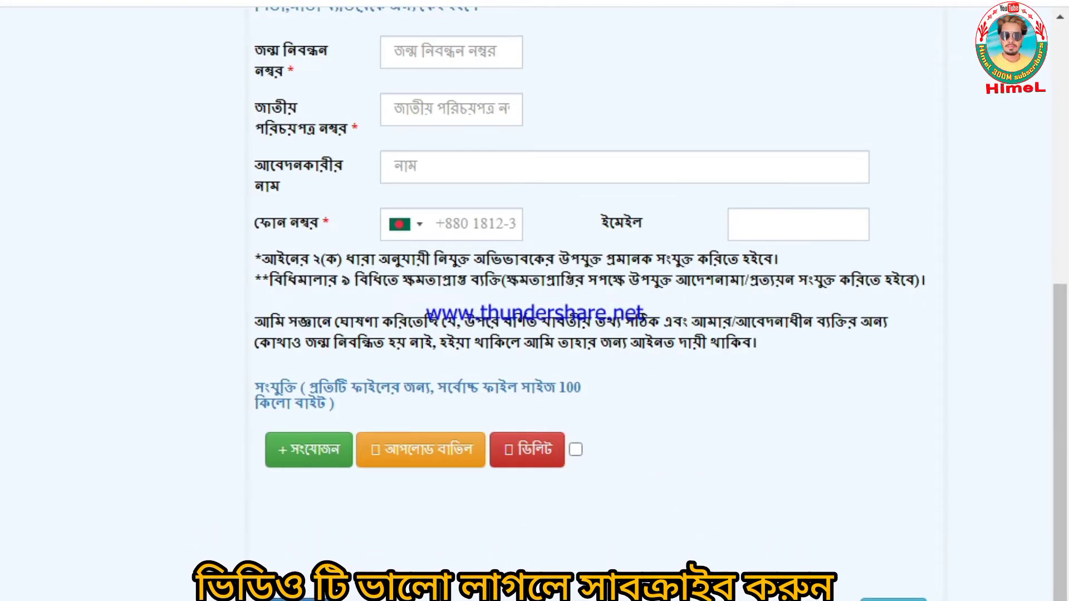
- Set the applicant's relationship to নিজ after briefly trying অন্যান্য
scroll(454, 340, "up", 5)
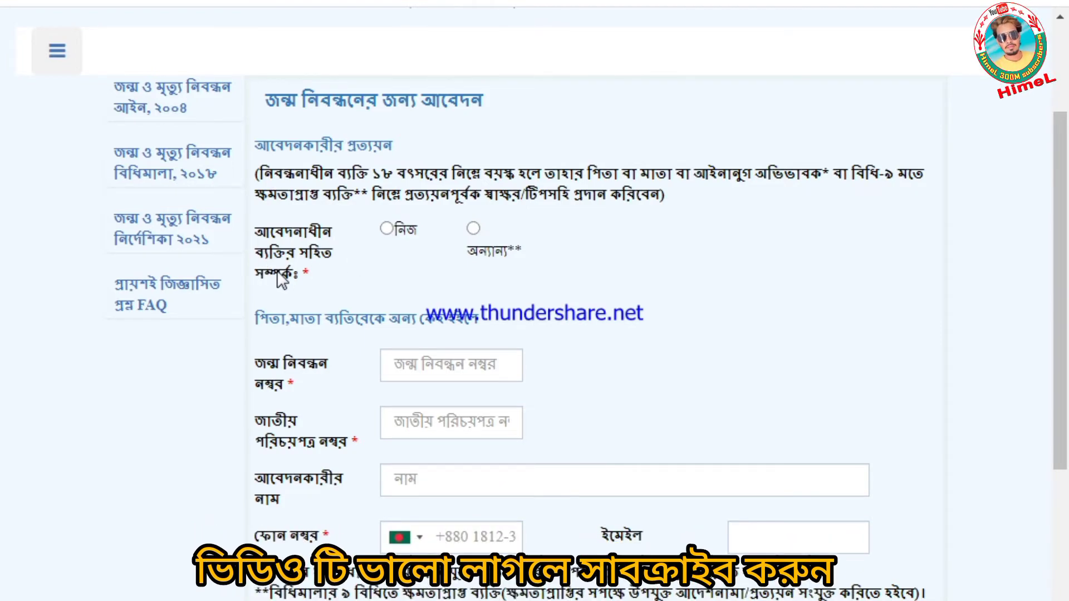
left_click(387, 229)
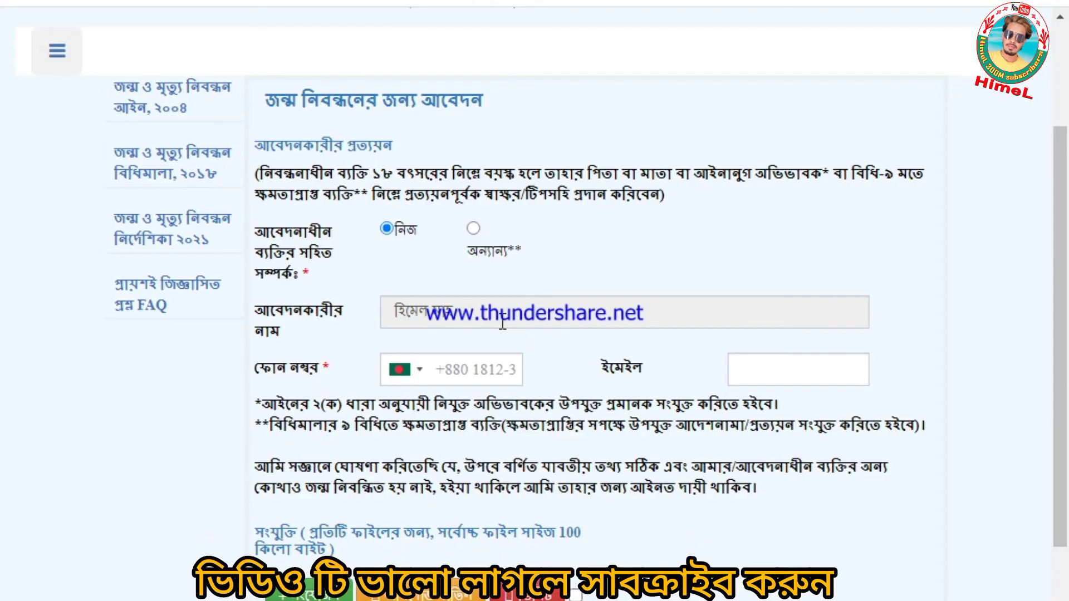
scroll(128, 382, "down", 2)
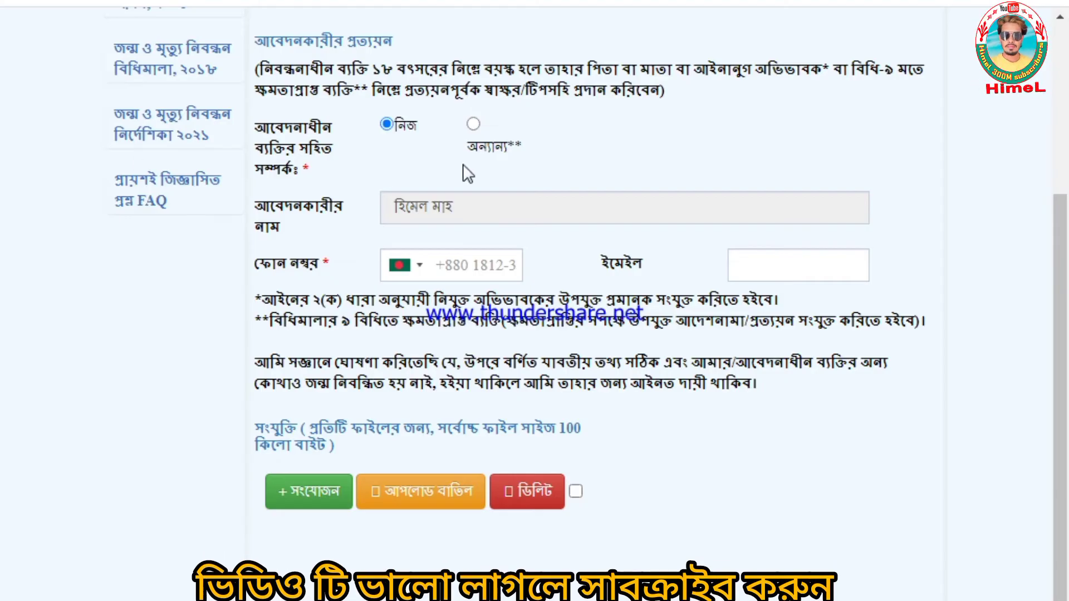
left_click(473, 125)
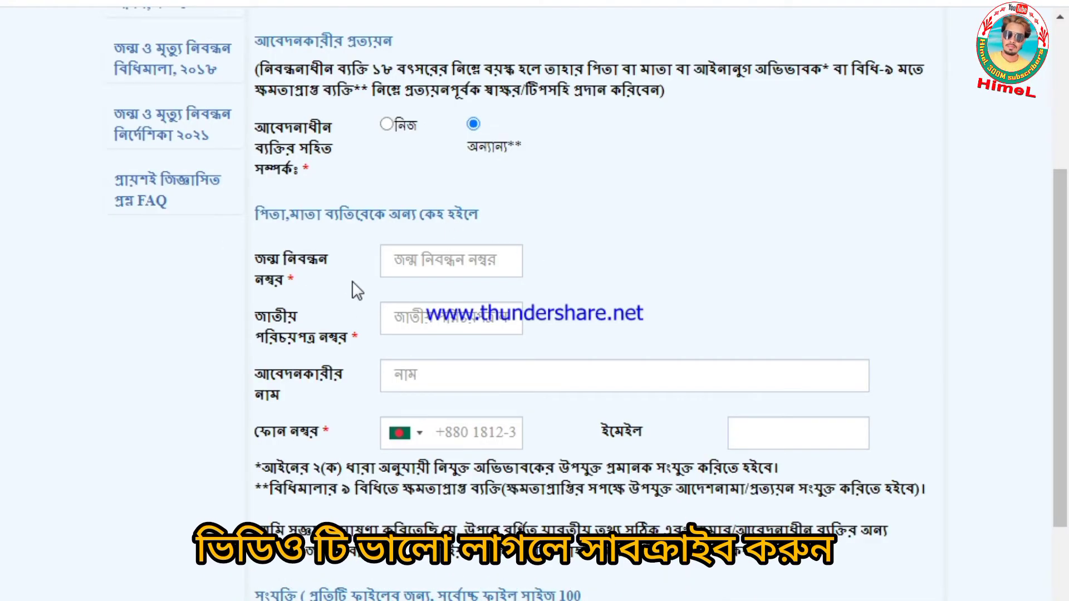
left_click(421, 261)
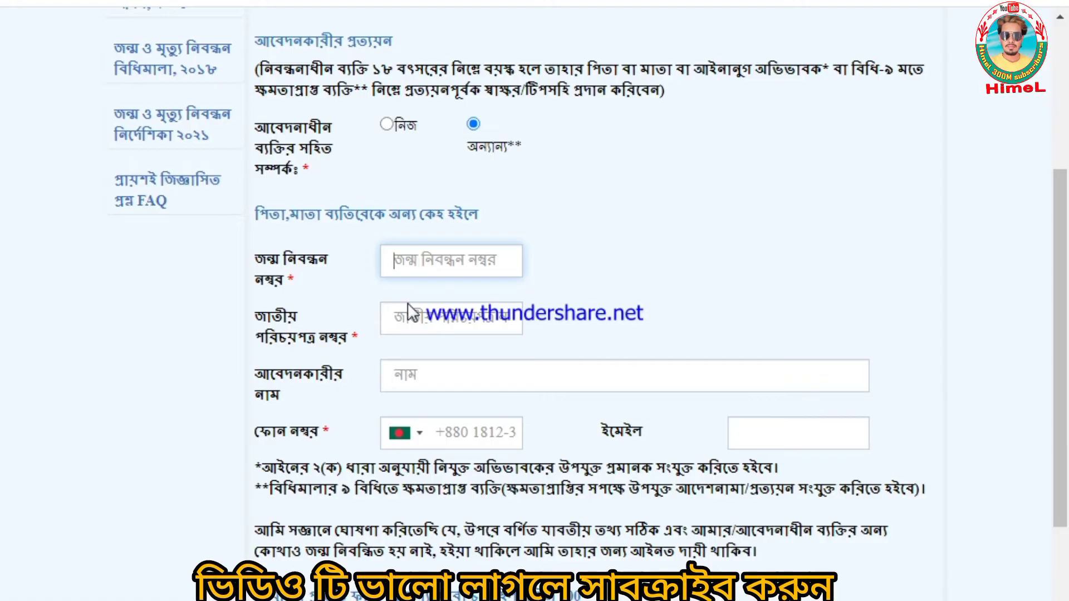
left_click(427, 317)
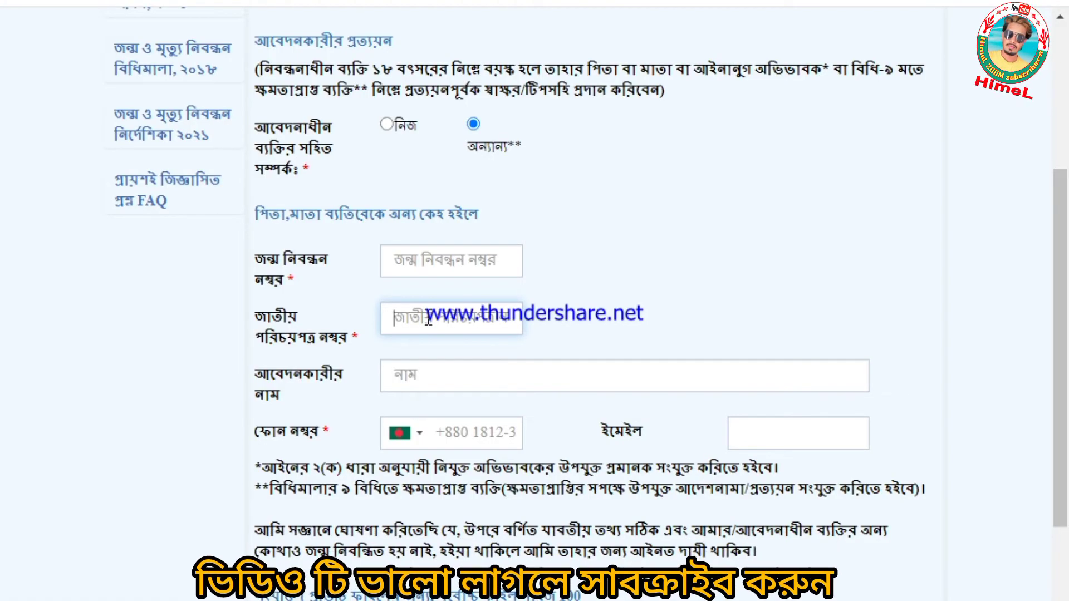
left_click(461, 376)
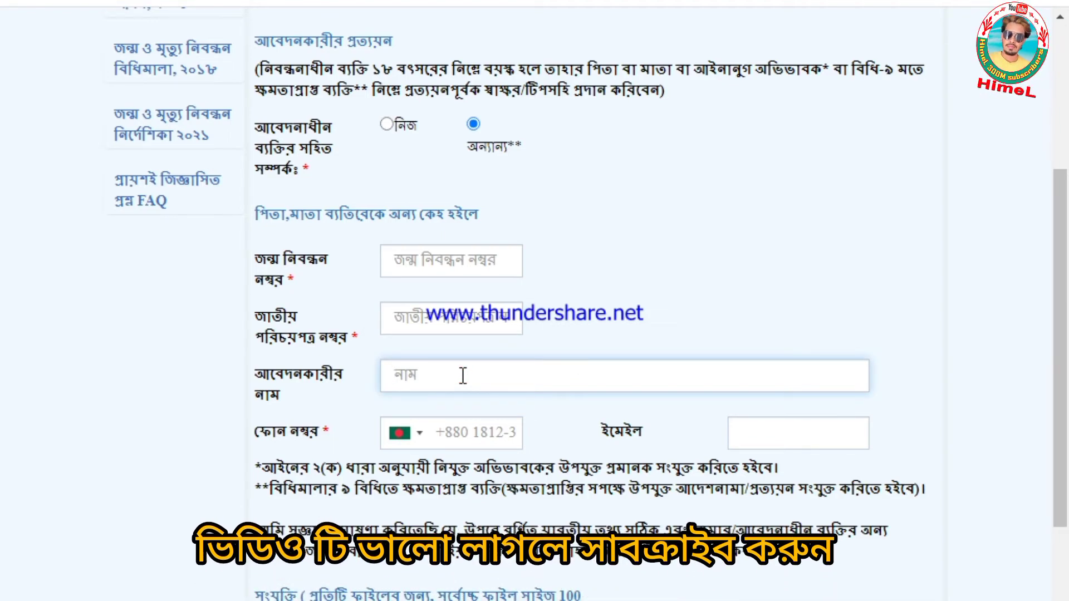
left_click(387, 125)
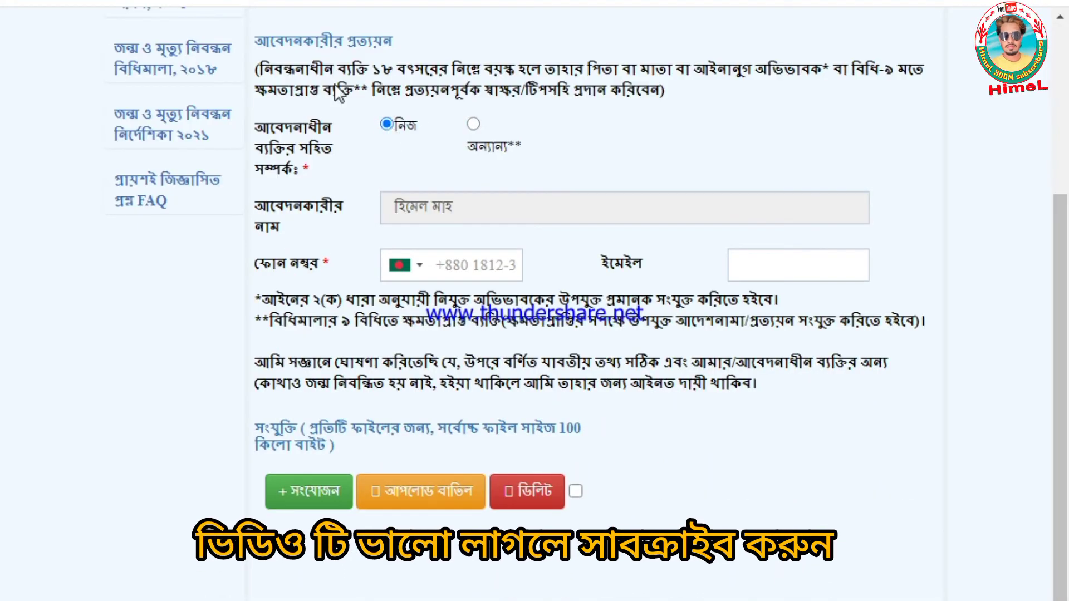
- Begin entering the applicant's phone number, which still needs 11 digits
left_click(485, 262)
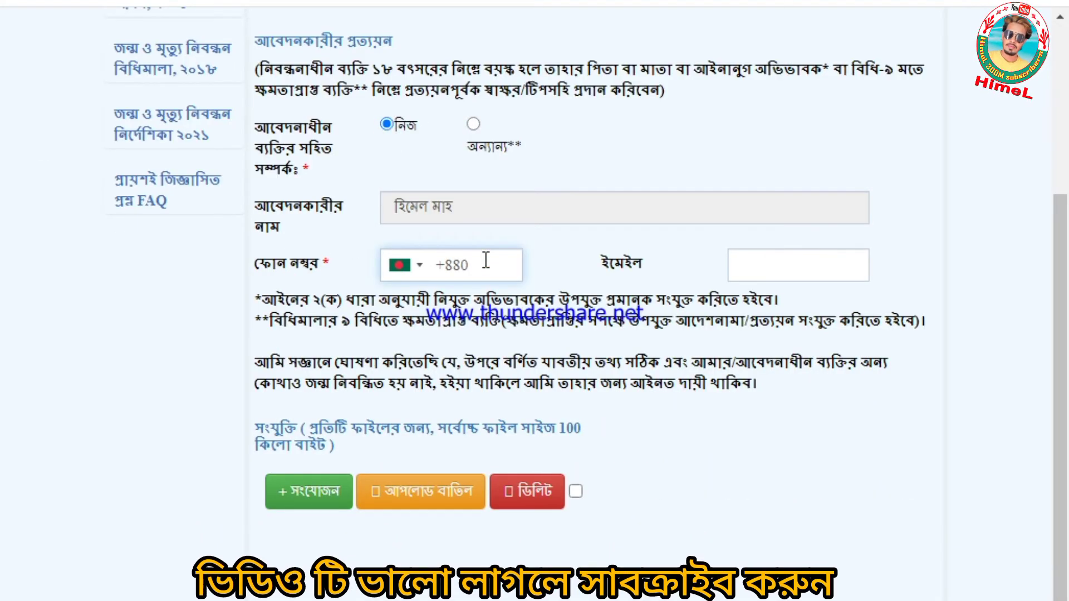
scroll(485, 261, "down", 1)
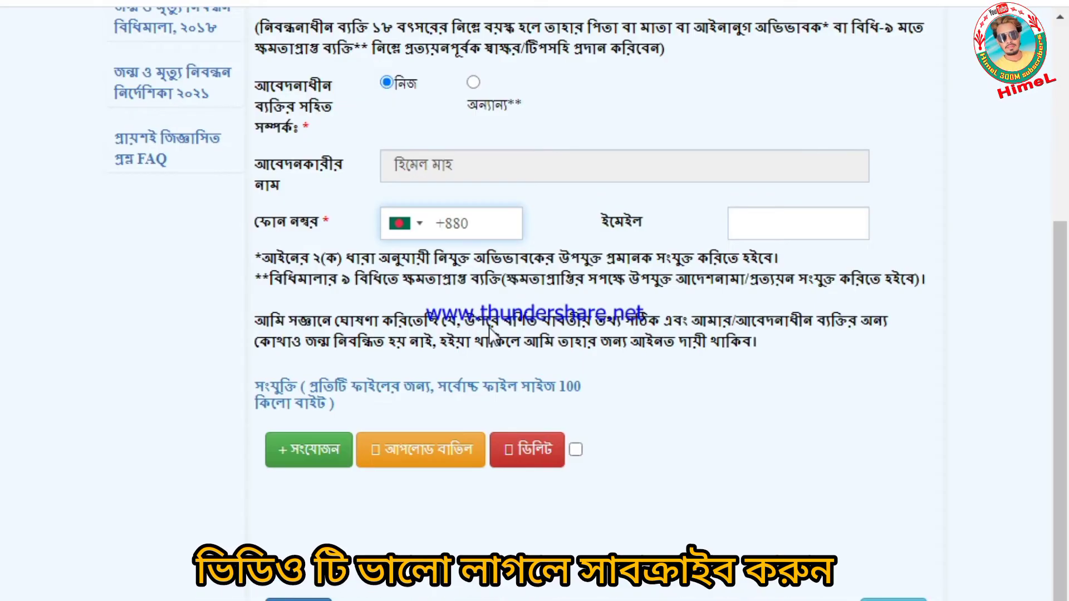
type("18123")
left_click(765, 216)
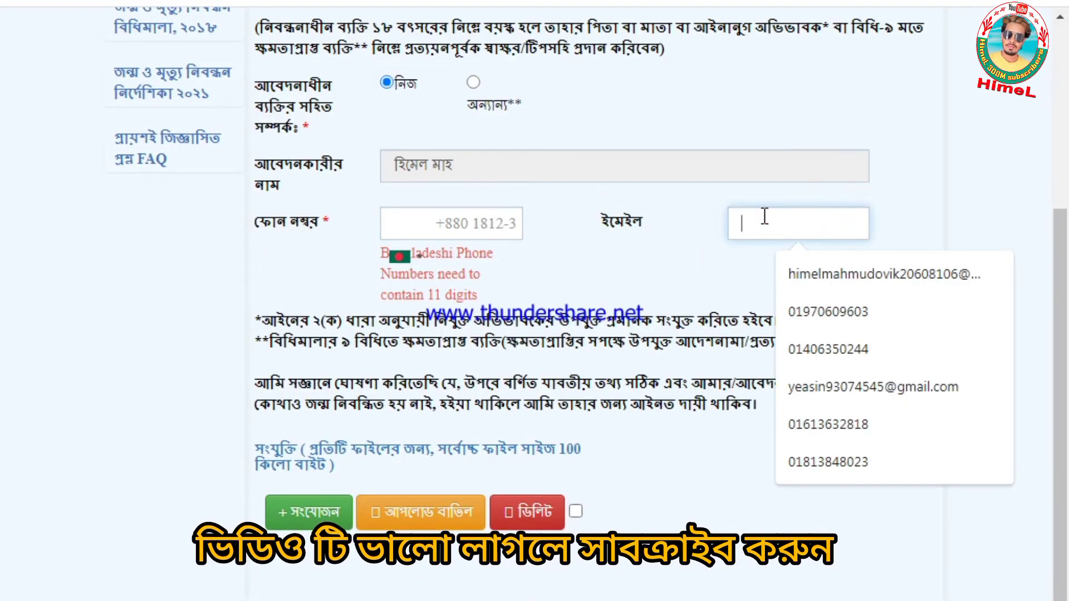
left_click(490, 220)
scroll(516, 252, "down", 1)
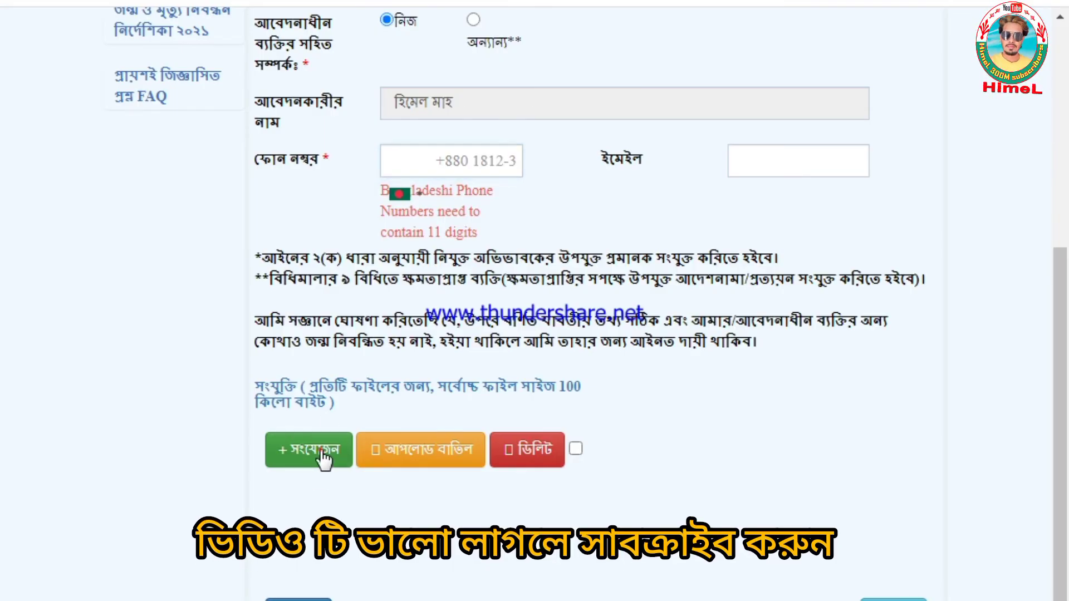
- Cancel the attachment file chooser twice without adding any file, and reach the application preview
left_click(323, 458)
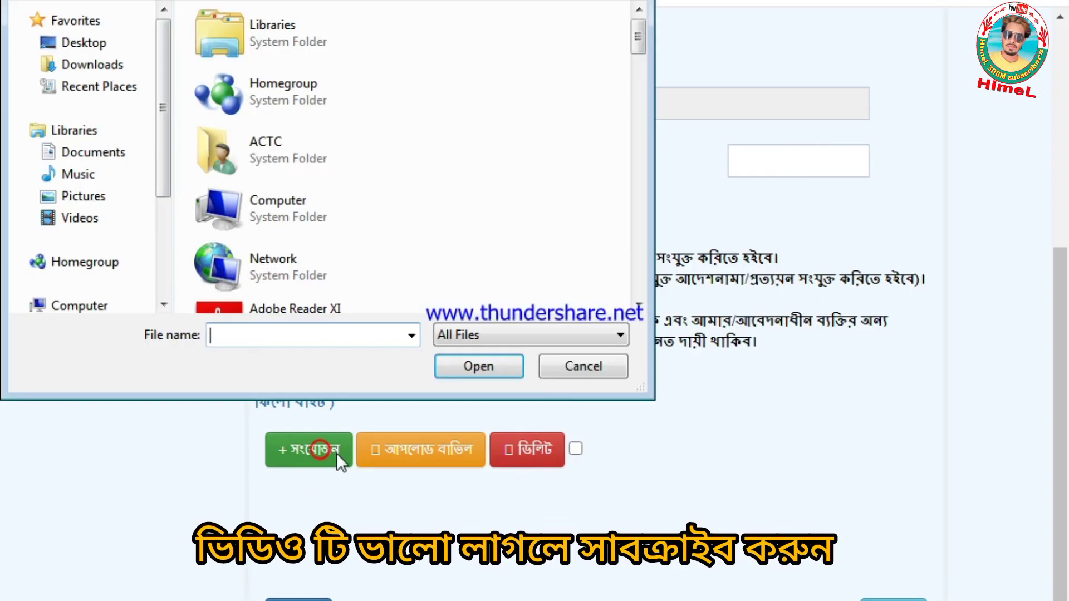
left_click(594, 367)
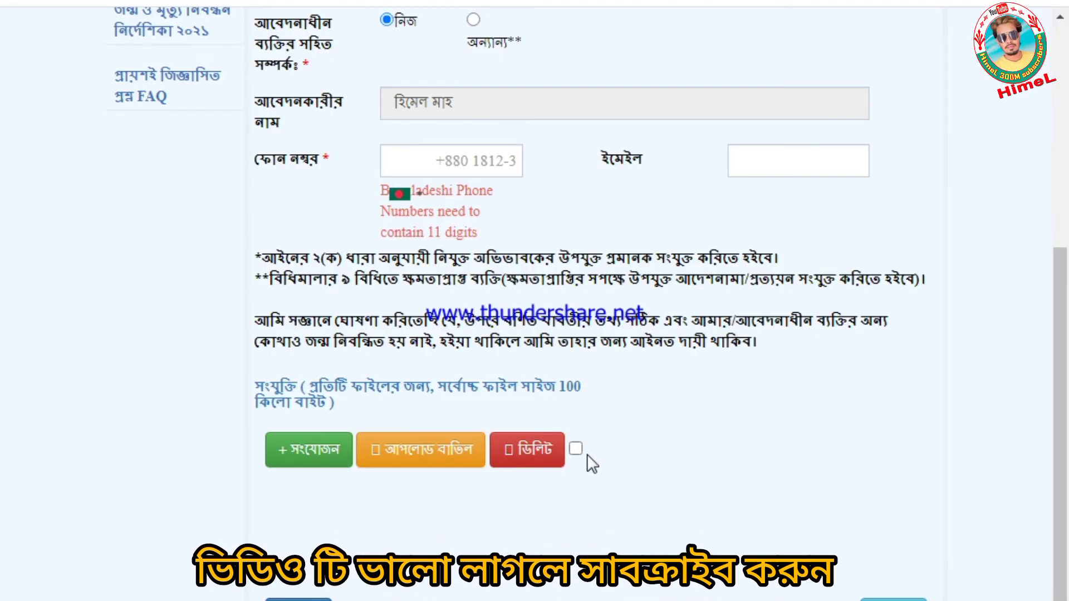
left_click(305, 451)
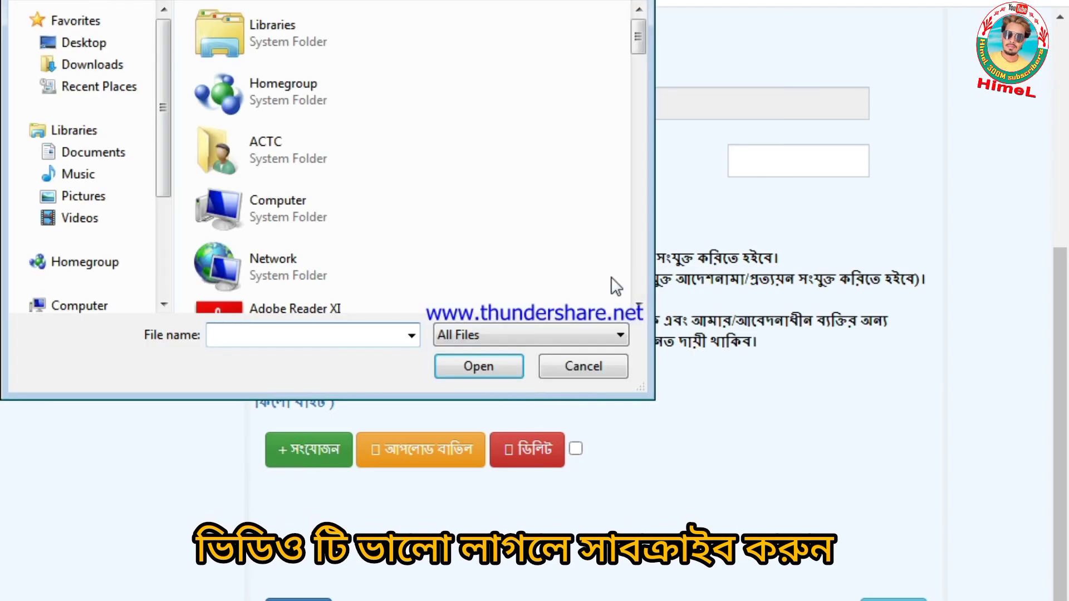
left_click(585, 367)
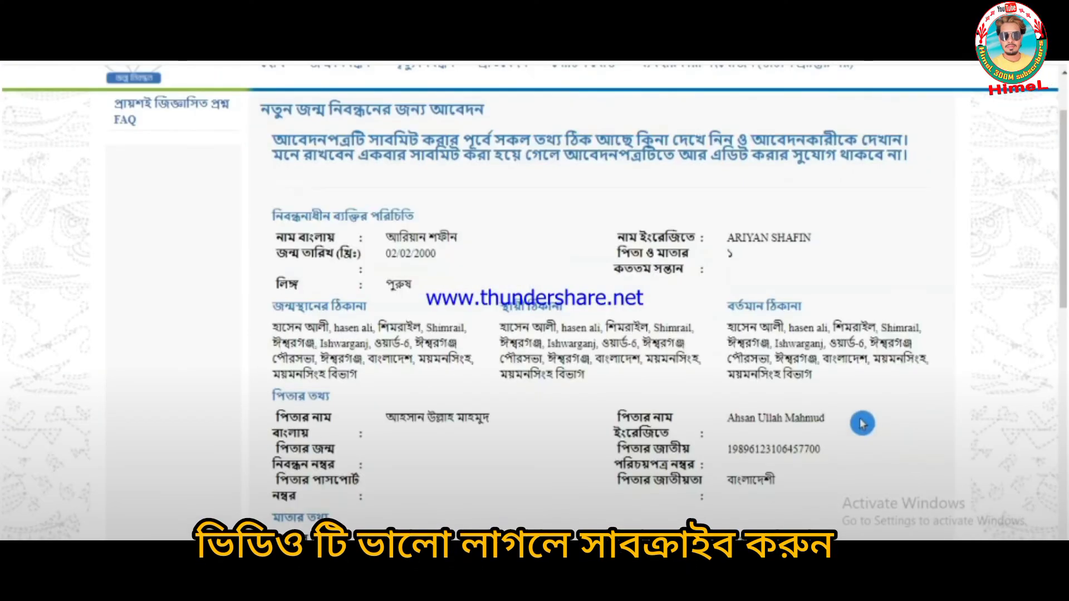
scroll(863, 424, "up", 2)
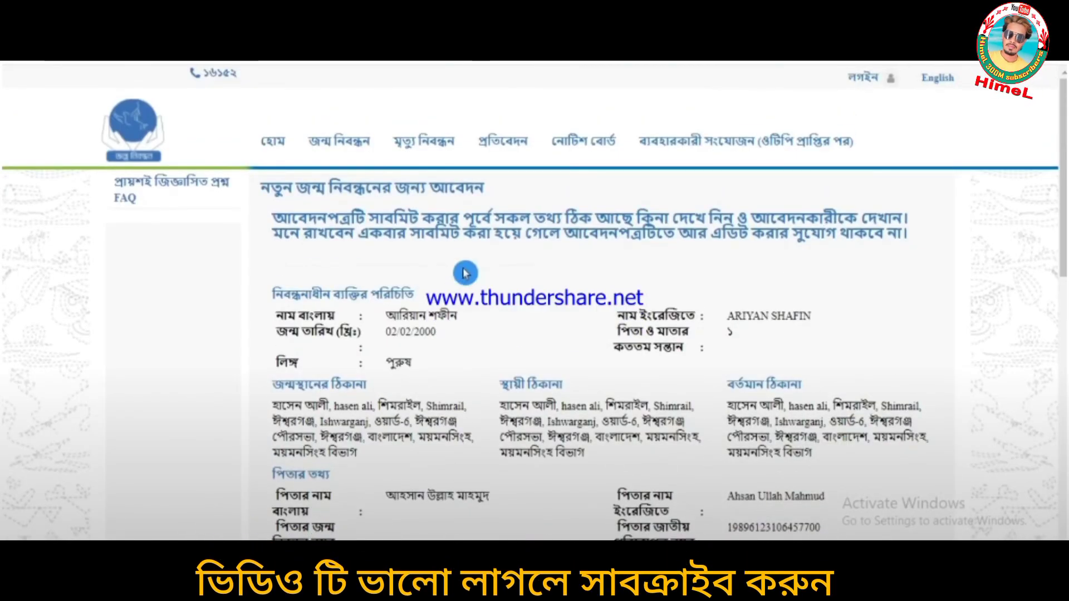